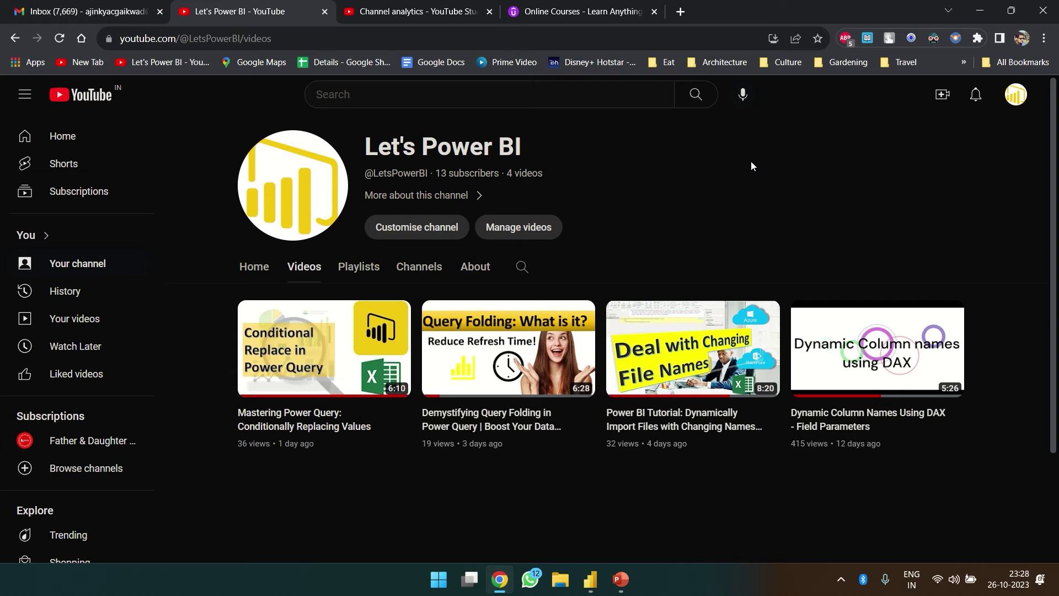
# Switch from the YouTube channel page to the Udemy homepage tab in Chrome
pyautogui.click(586, 12)
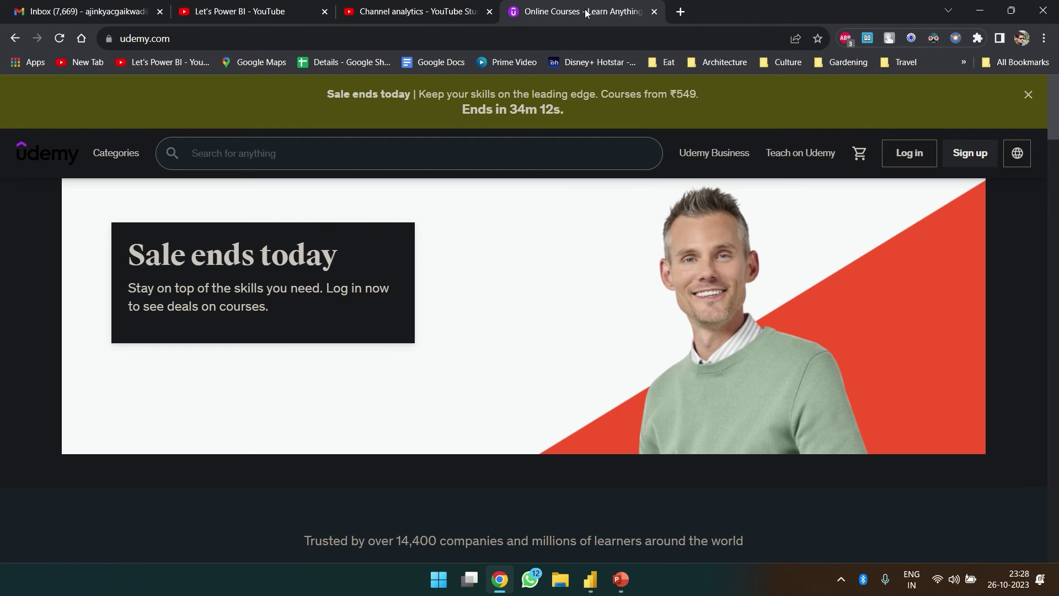
# Search Udemy for 'power Bi' (9,694 results) and select the results page URL
pyautogui.click(381, 155)
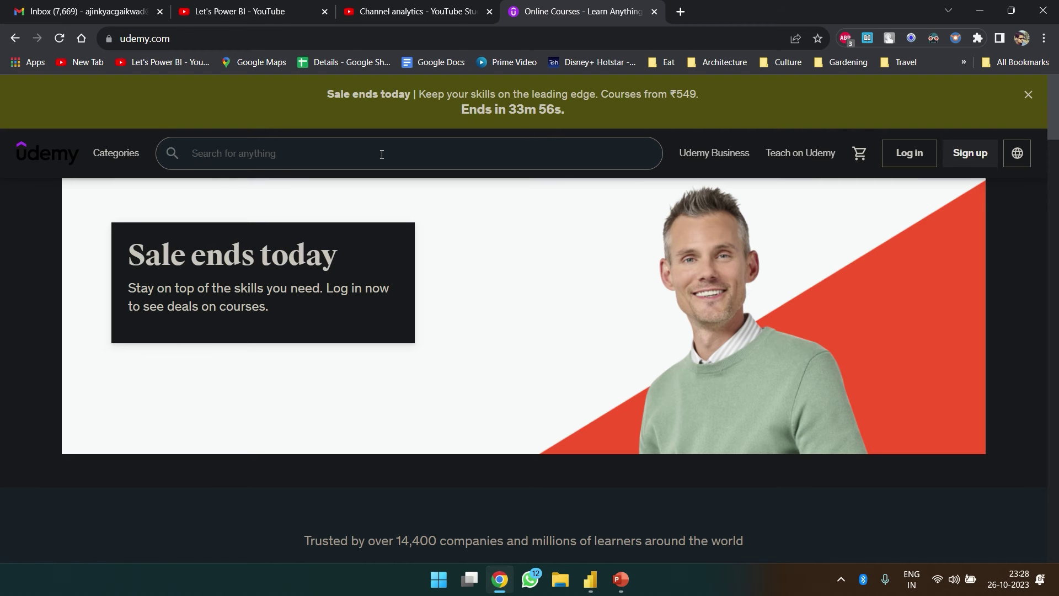
pyautogui.write('power')
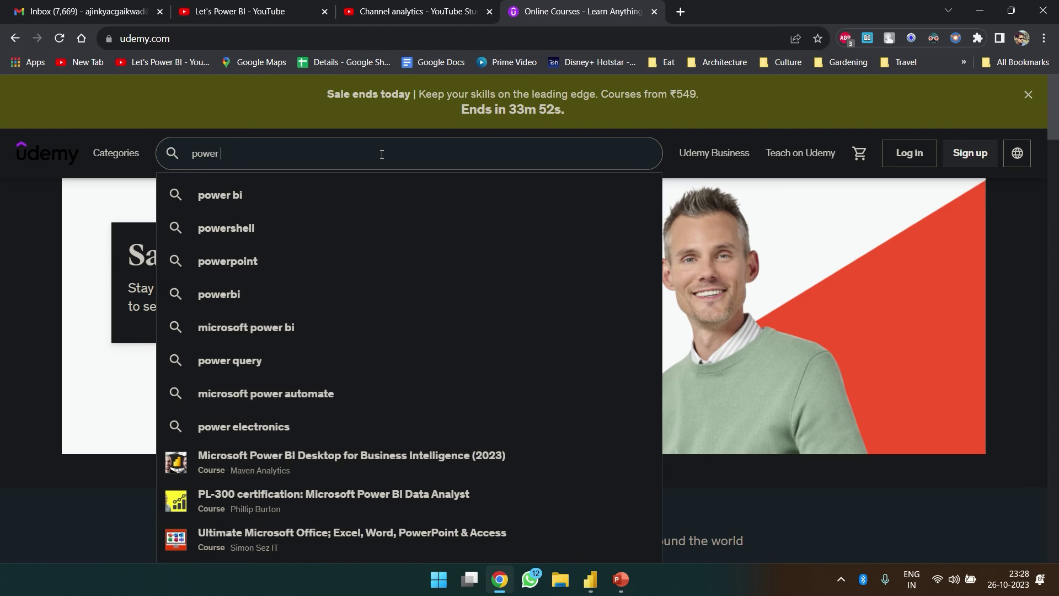
pyautogui.write(' Bi')
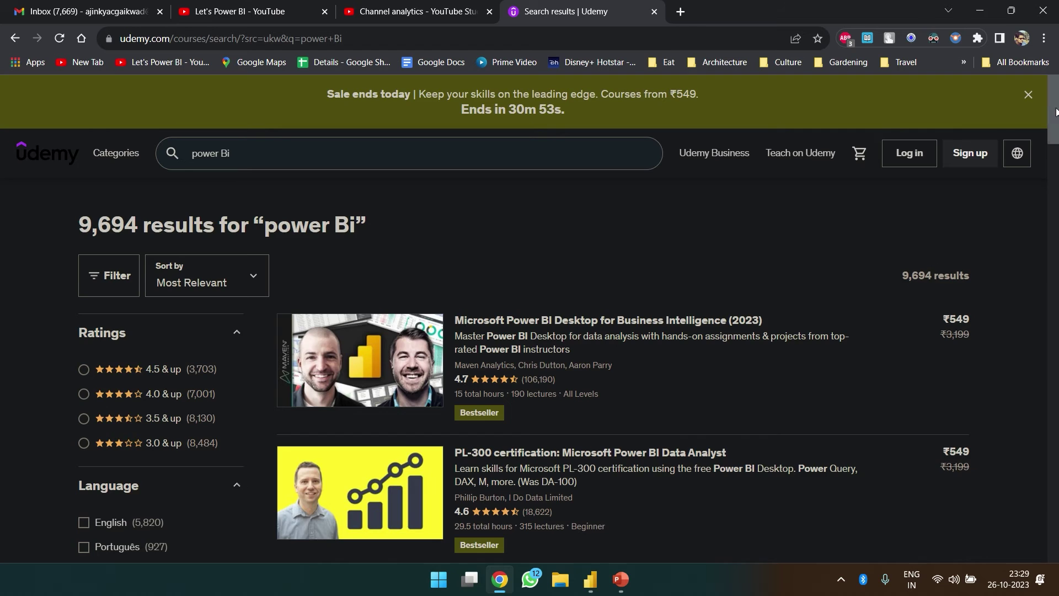
pyautogui.moveTo(1056, 112)
pyautogui.mouseDown()
pyautogui.moveTo(1056, 269)
pyautogui.moveTo(1056, 114)
pyautogui.mouseUp()
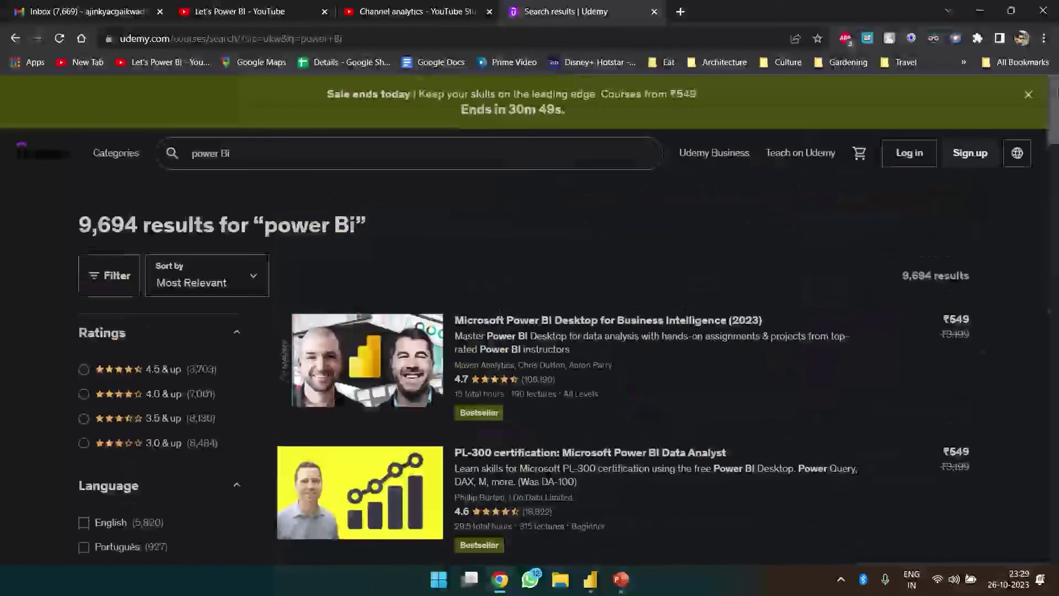
pyautogui.click(365, 43)
pyautogui.hotkey('ctrl', 'c')
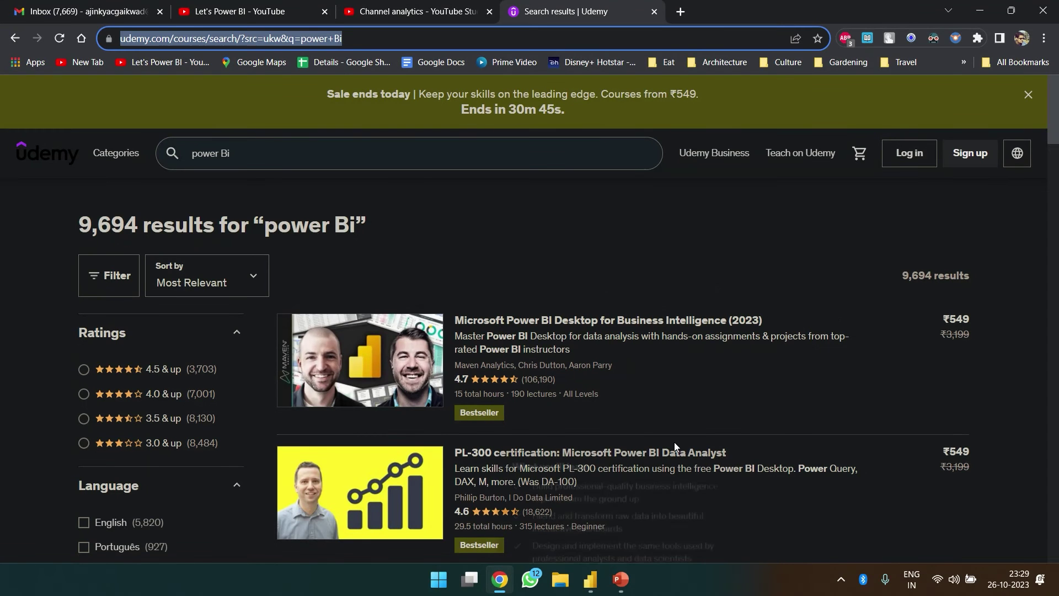
pyautogui.click(591, 580)
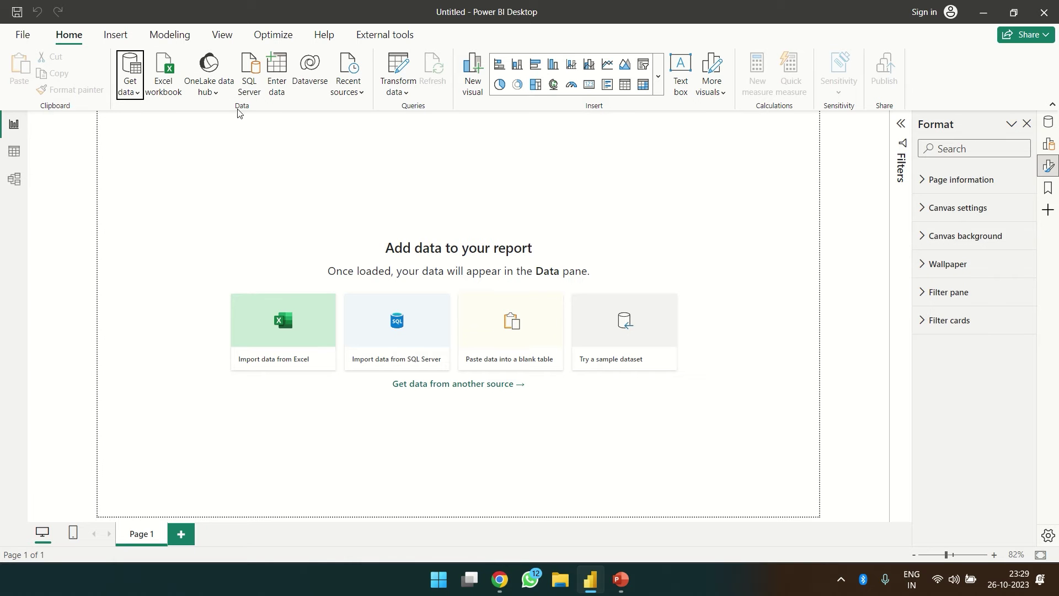
# Try importing the pasted Udemy URL as a Web source, which fails as forbidden
pyautogui.click(137, 88)
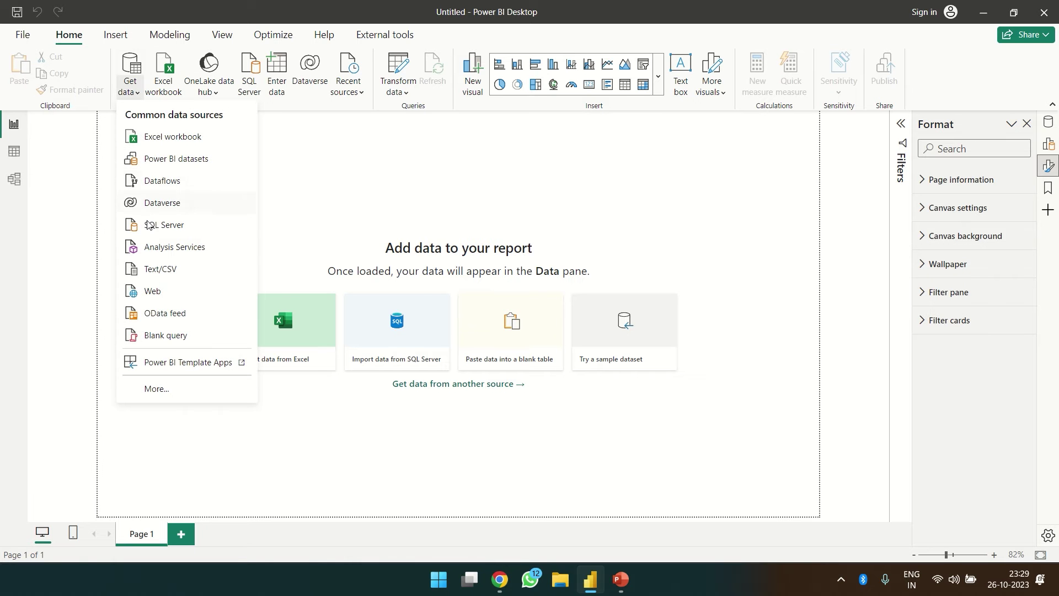
pyautogui.click(159, 291)
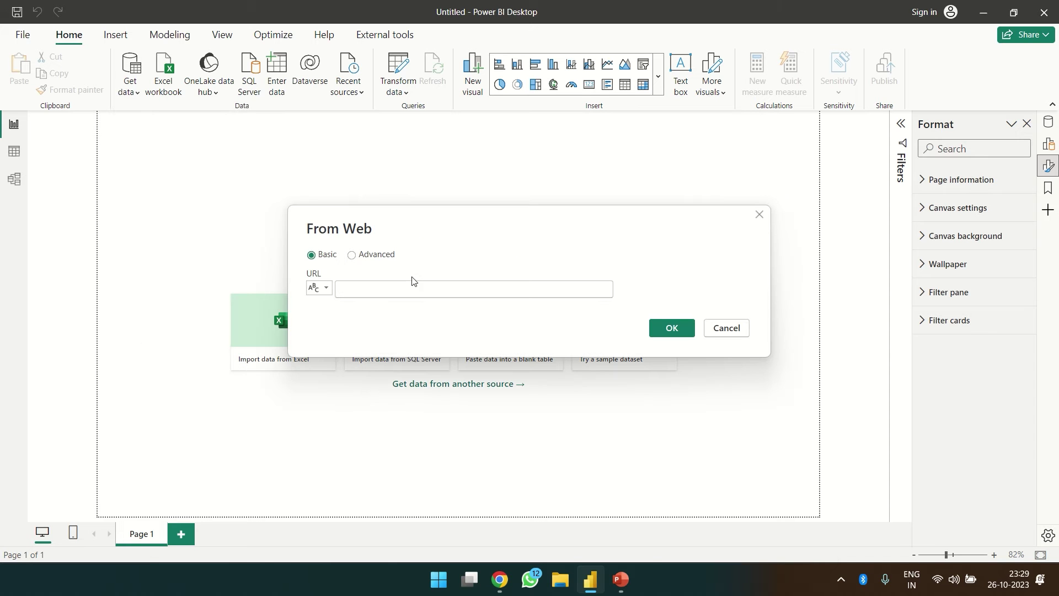
pyautogui.hotkey('ctrl', 'v')
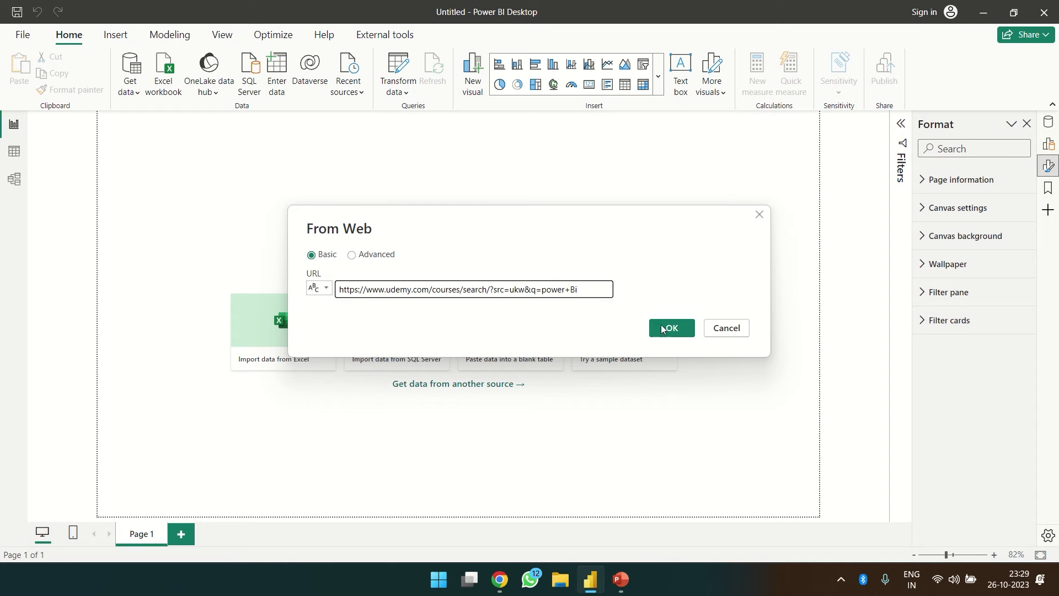
pyautogui.click(679, 329)
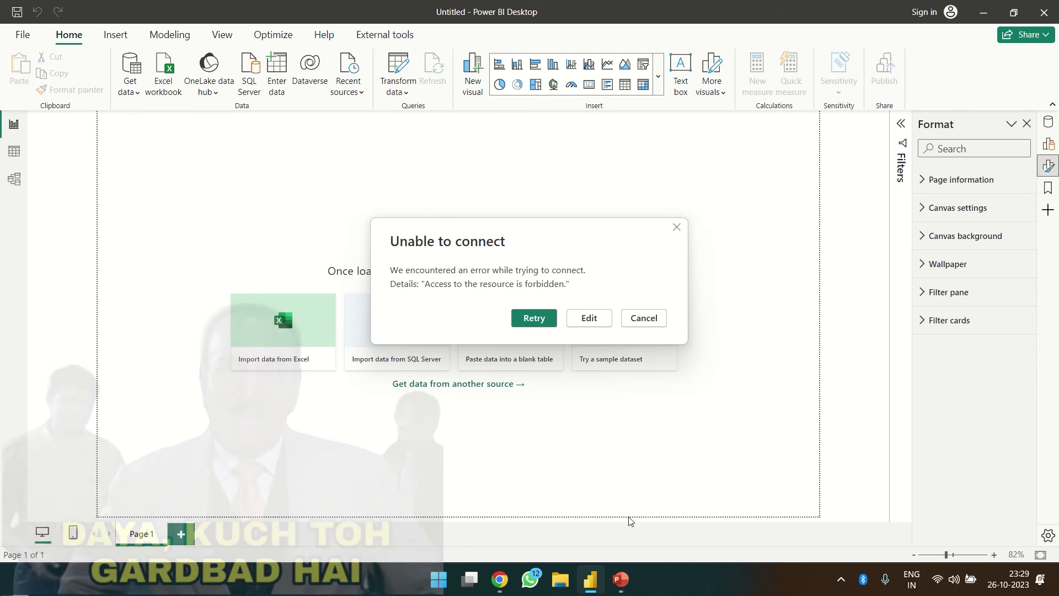
pyautogui.click(498, 580)
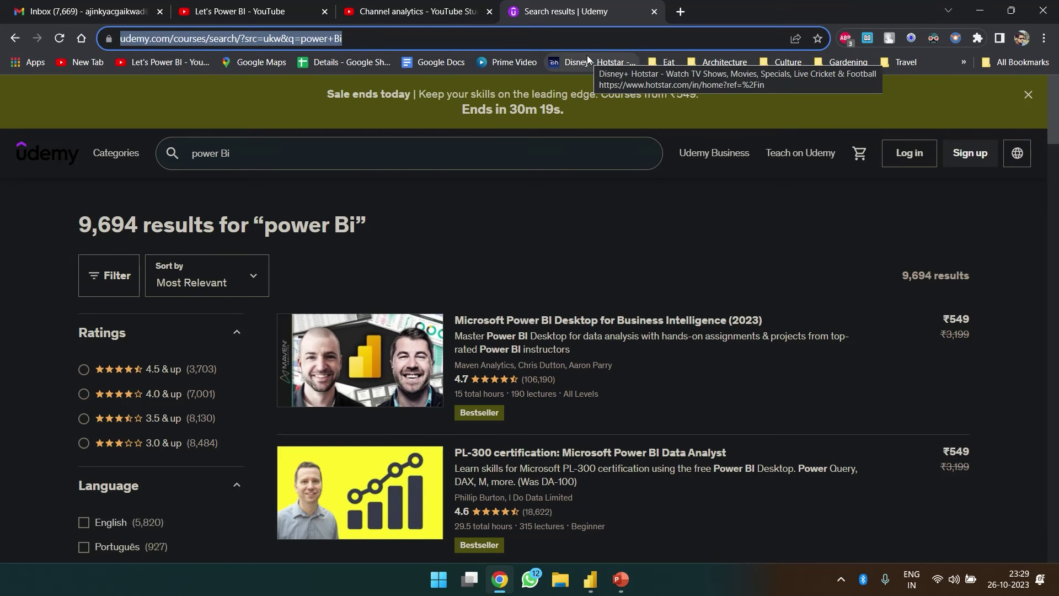
# Google 'coursera' from the address bar and open the official Coursera site
pyautogui.write('cour')
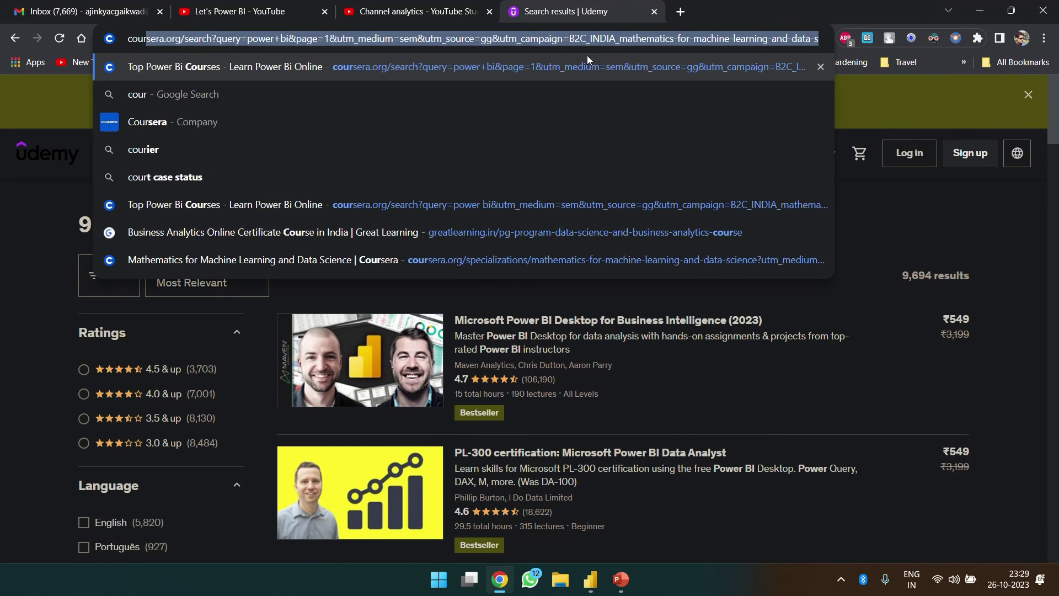
pyautogui.press('Down')
pyautogui.press('Down')
pyautogui.press('Return')
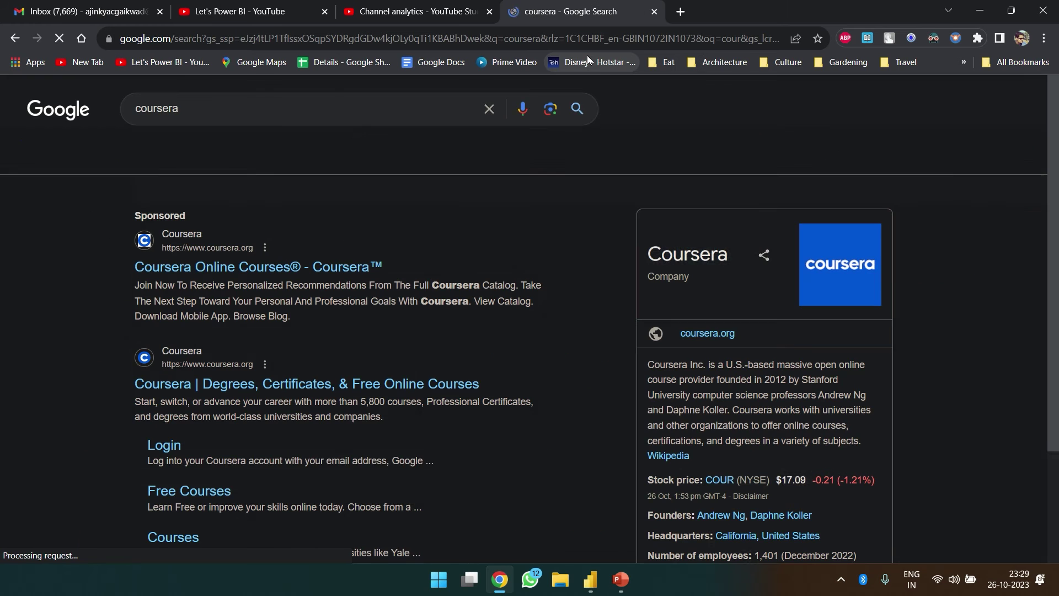
pyautogui.click(240, 385)
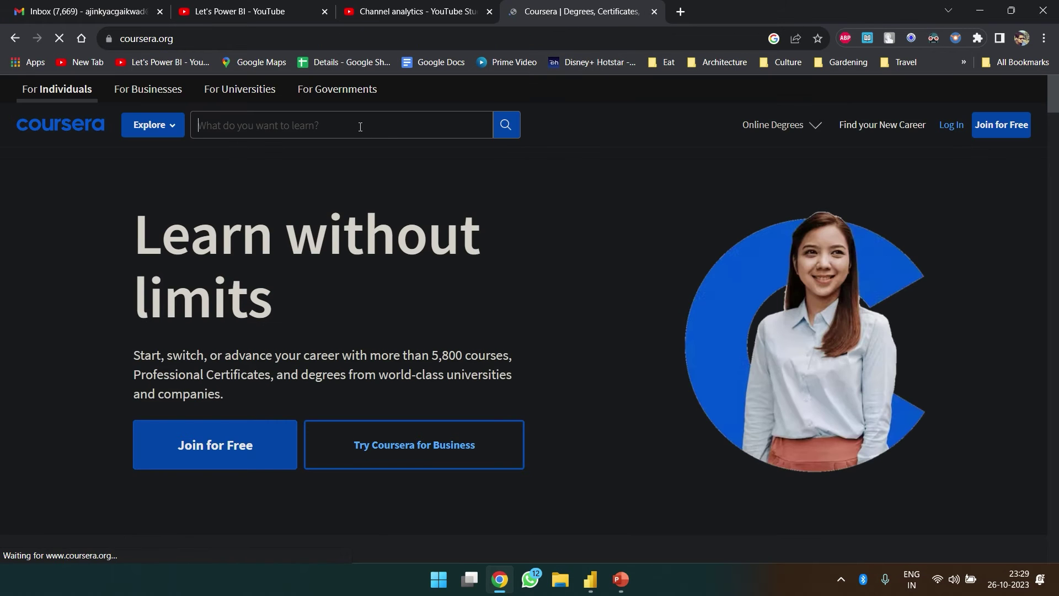
# Search Coursera for 'power bi' after dismissing the sign-in prompt and visitor survey
pyautogui.write('power')
pyautogui.scroll(-6, 360, 128)
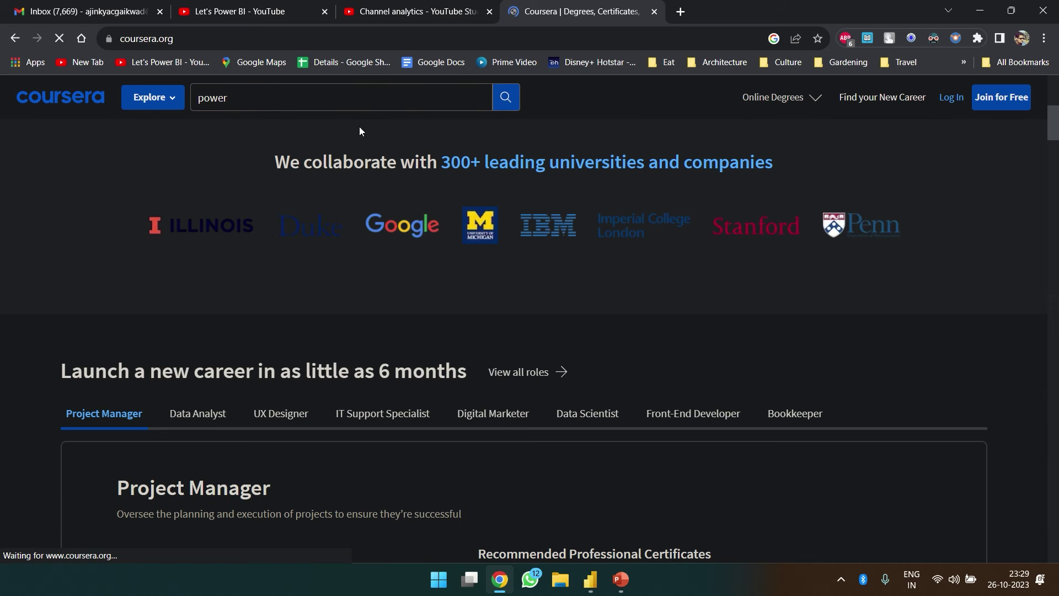
pyautogui.write('bi')
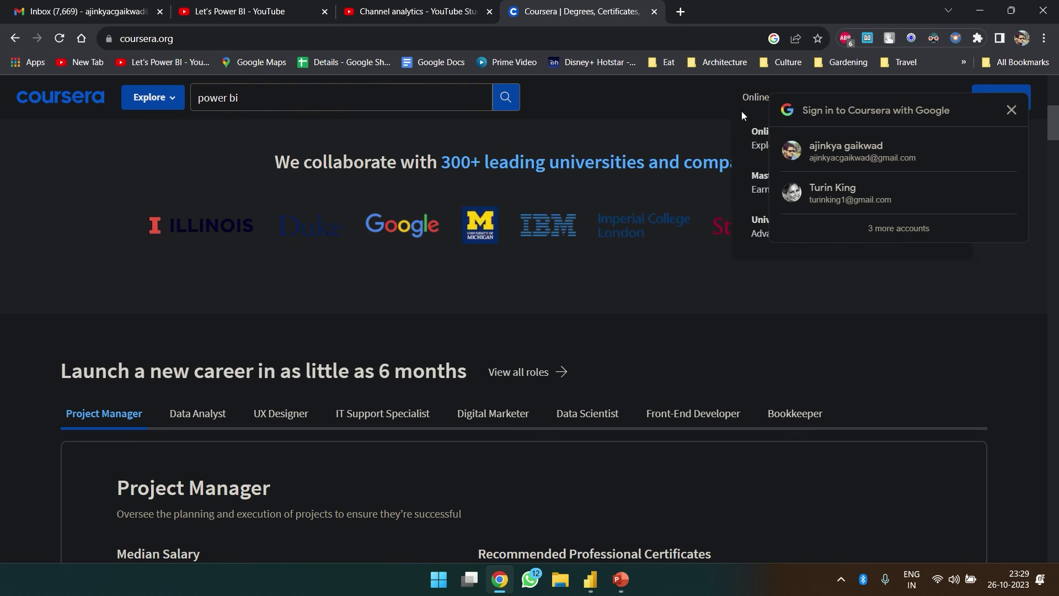
pyautogui.click(1011, 110)
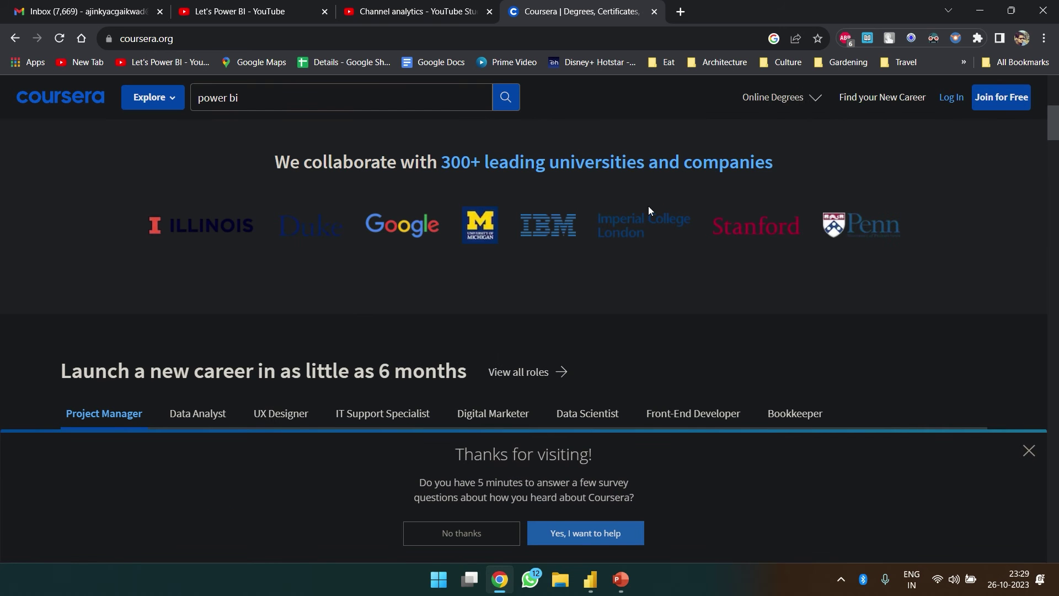
pyautogui.click(1029, 451)
pyautogui.click(500, 95)
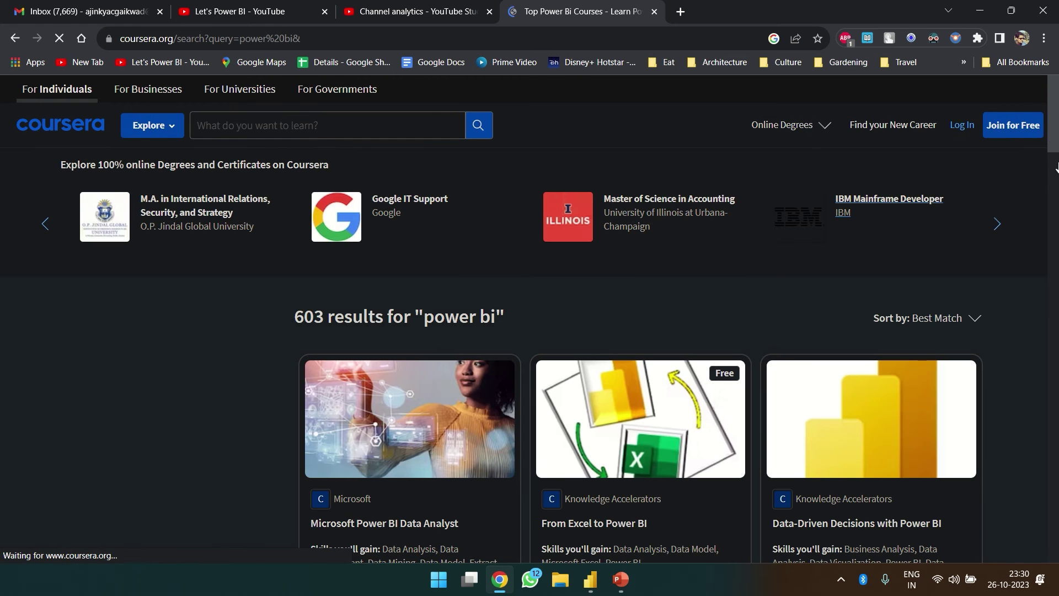
# Open page 2 of the 603 results and select its address
pyautogui.scroll(-3, 1053, 136)
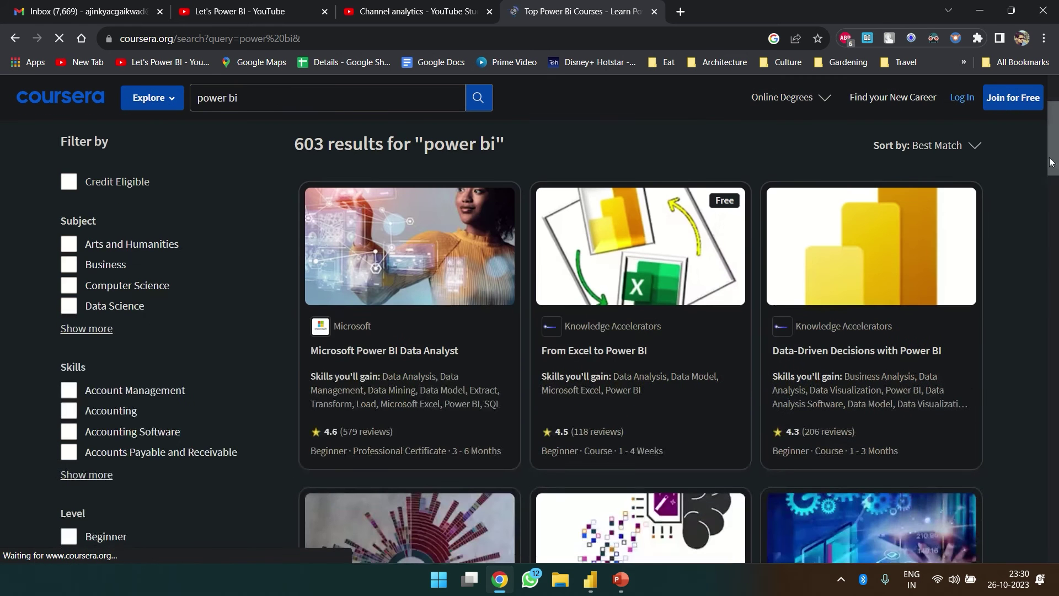
pyautogui.moveTo(1053, 138); pyautogui.dragTo(1056, 347)
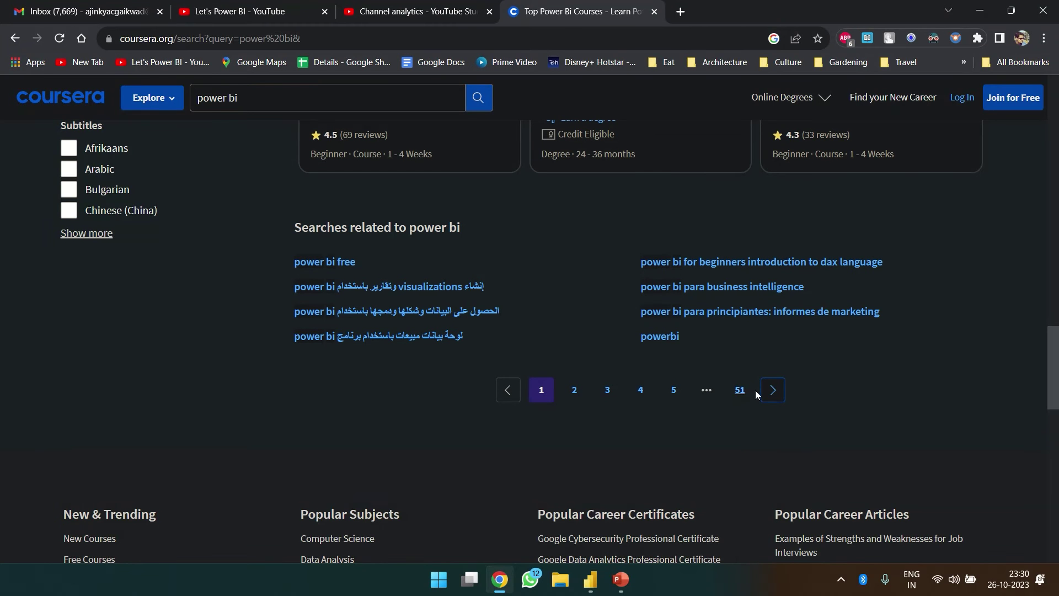
pyautogui.click(572, 393)
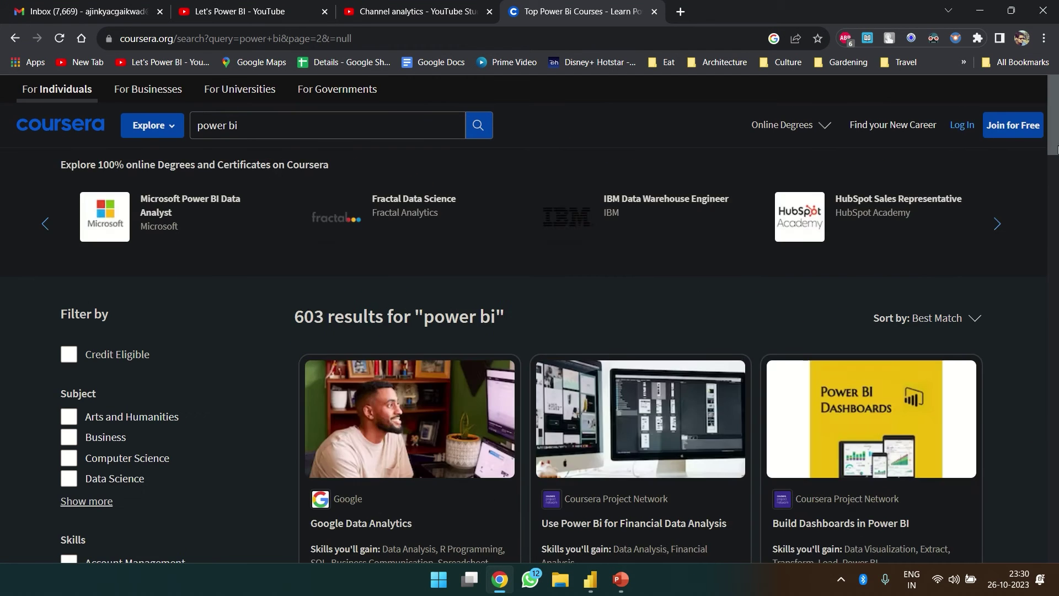
pyautogui.moveTo(1057, 142)
pyautogui.mouseDown()
pyautogui.moveTo(1056, 402)
pyautogui.moveTo(1056, 126)
pyautogui.mouseUp()
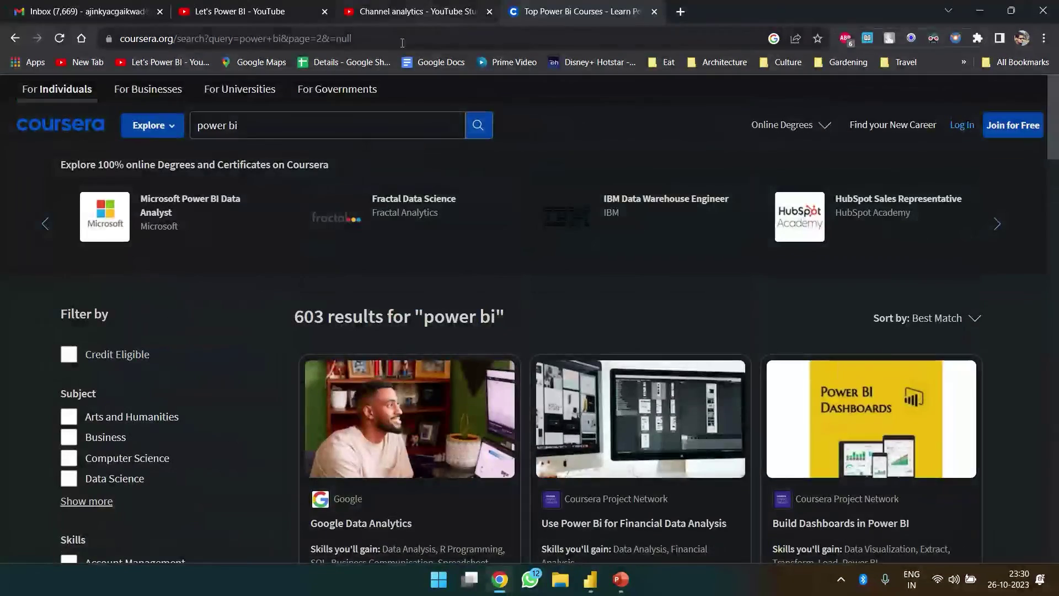
pyautogui.click(396, 46)
pyautogui.hotkey('ctrl', 'c')
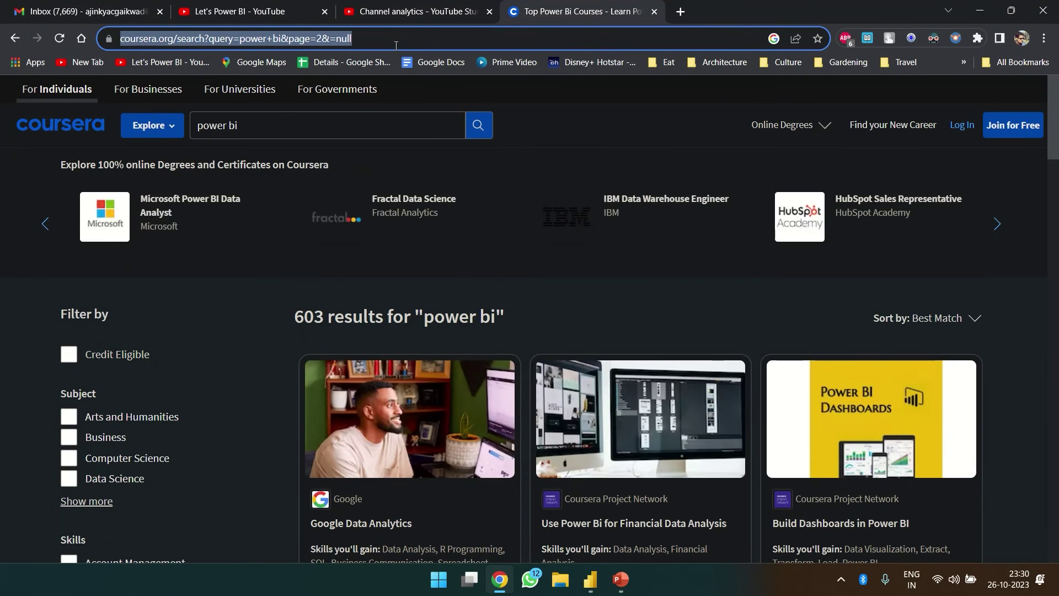
# Replace the Udemy web source address with the Coursera page 2 URL
pyautogui.hotkey('alt', 'Tab')
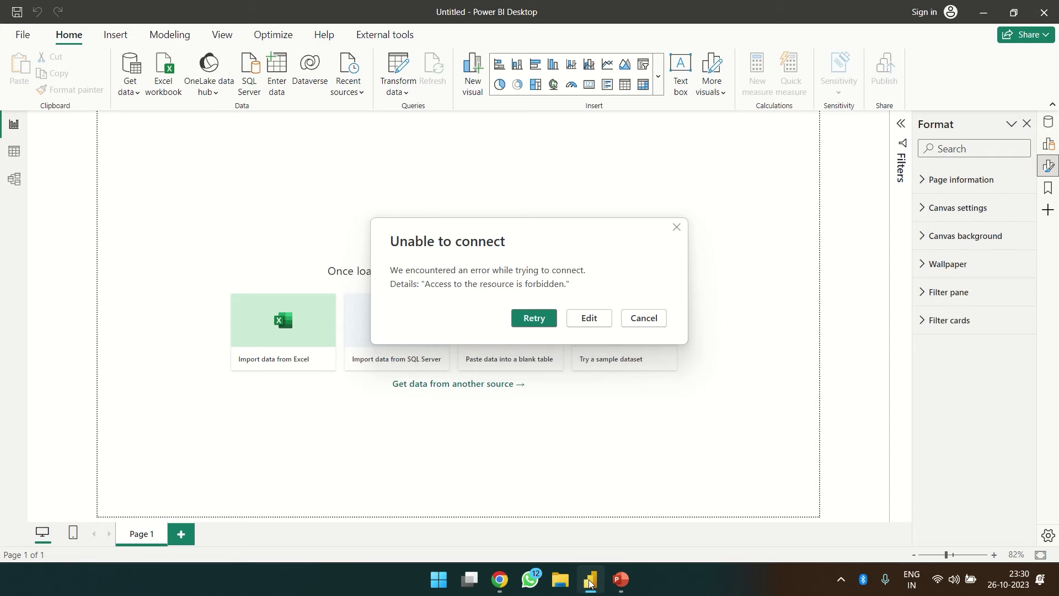
pyautogui.click(583, 318)
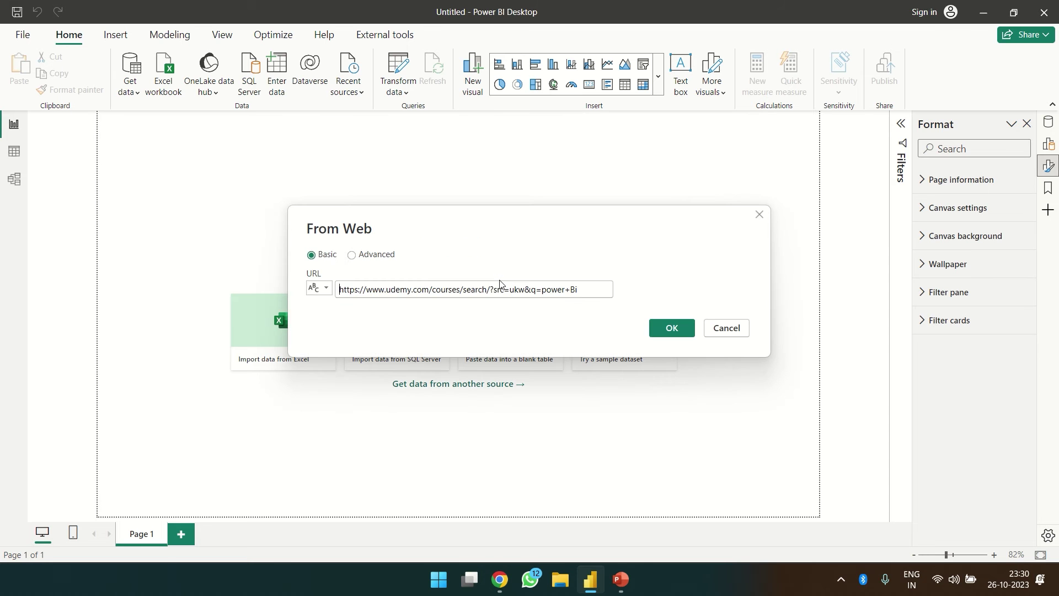
pyautogui.tripleClick(485, 287)
pyautogui.hotkey('ctrl', 'v')
pyautogui.click(672, 328)
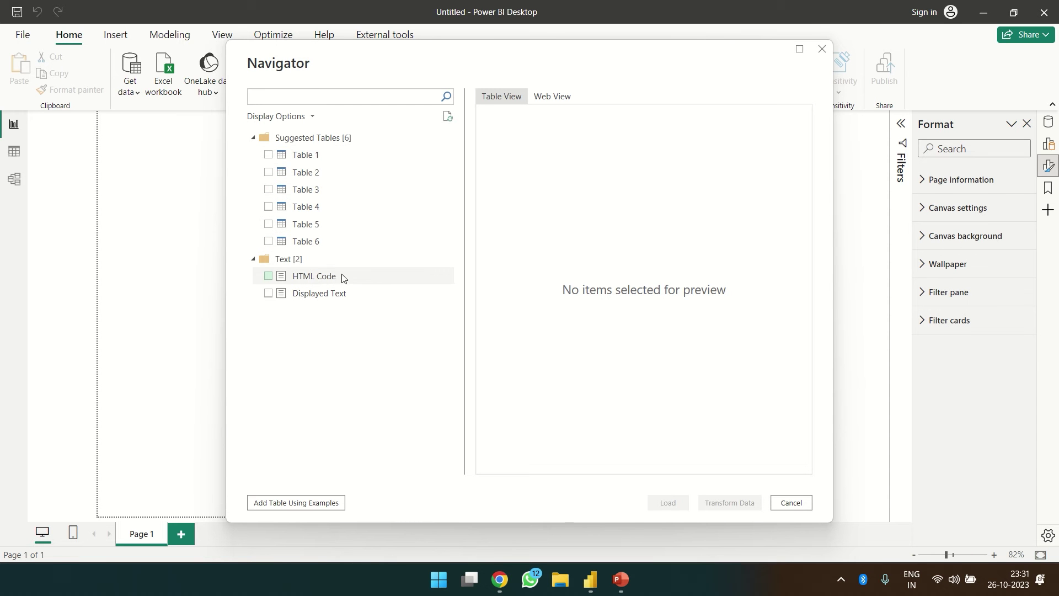
# Preview Table 1 of course results in the Navigator and send it to Transform Data
pyautogui.click(268, 156)
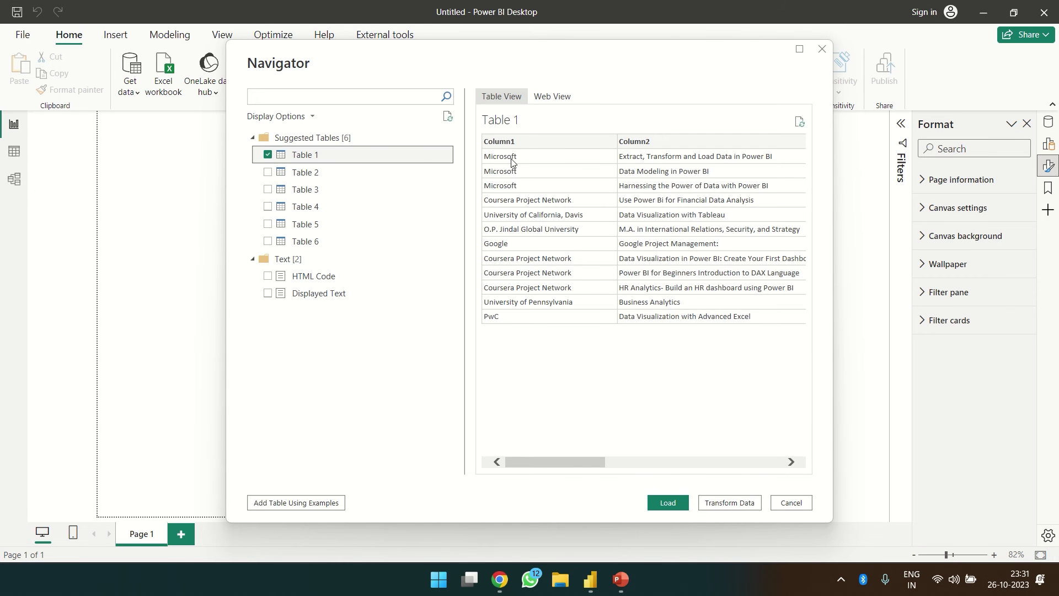
pyautogui.moveTo(536, 461); pyautogui.dragTo(727, 453)
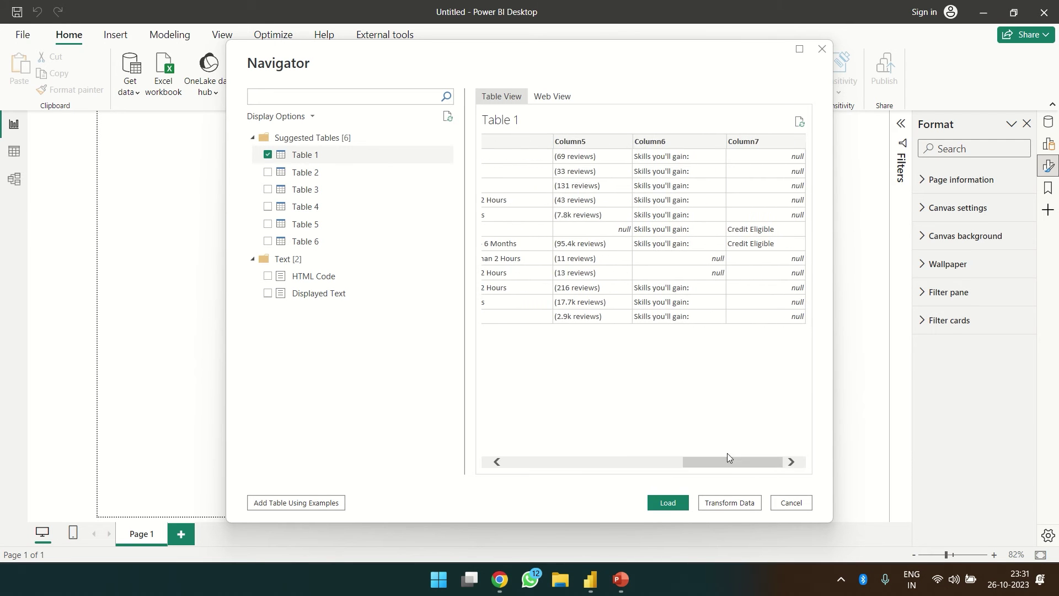
pyautogui.click(730, 503)
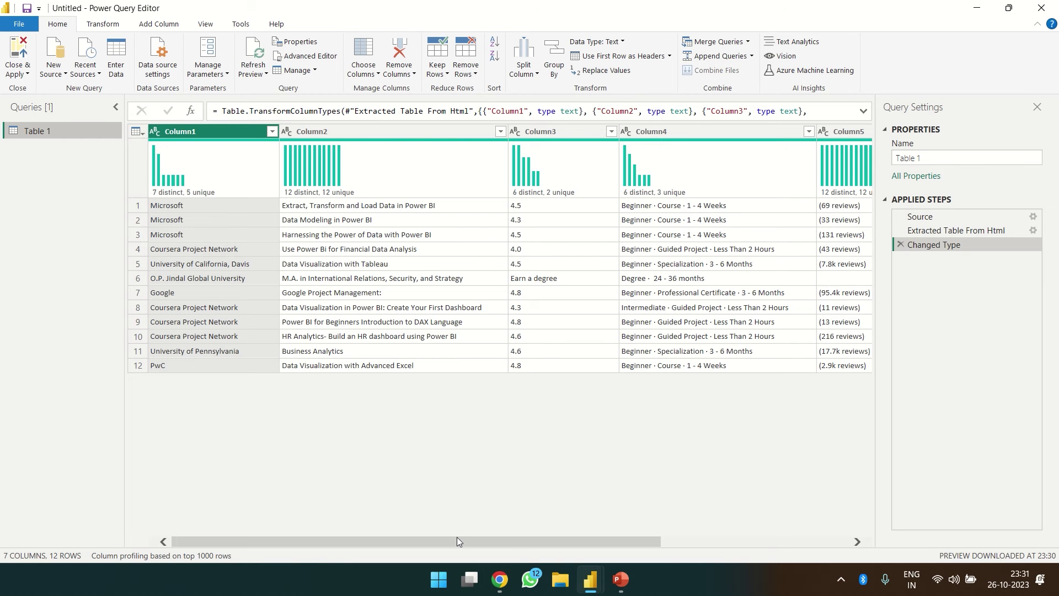
# Open the Advanced Editor to view Table 1's M code with Web.BrowserContents and Html.Table steps
pyautogui.moveTo(456, 538); pyautogui.dragTo(302, 524)
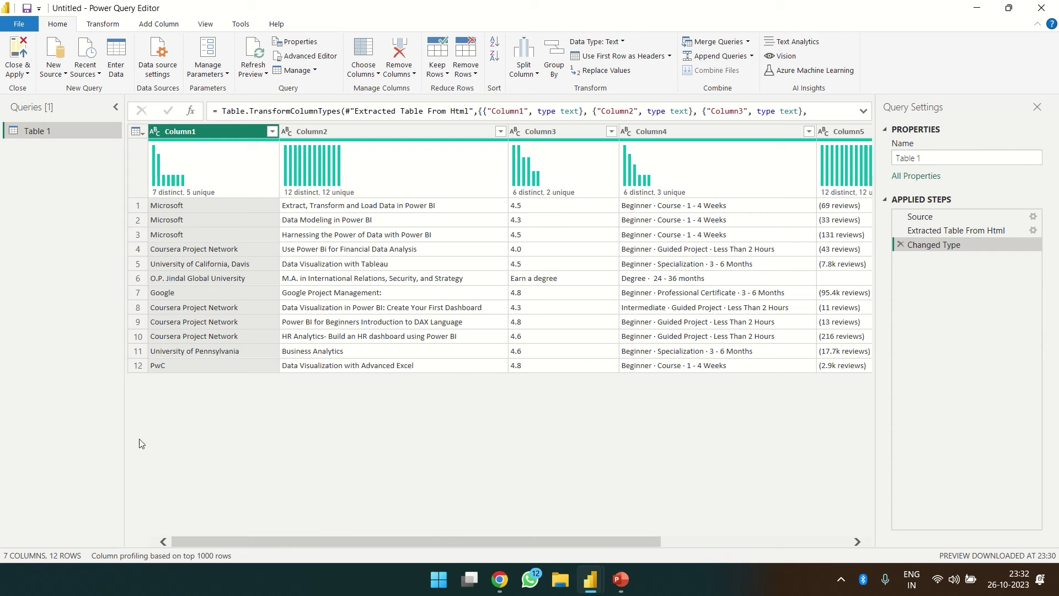
pyautogui.click(308, 56)
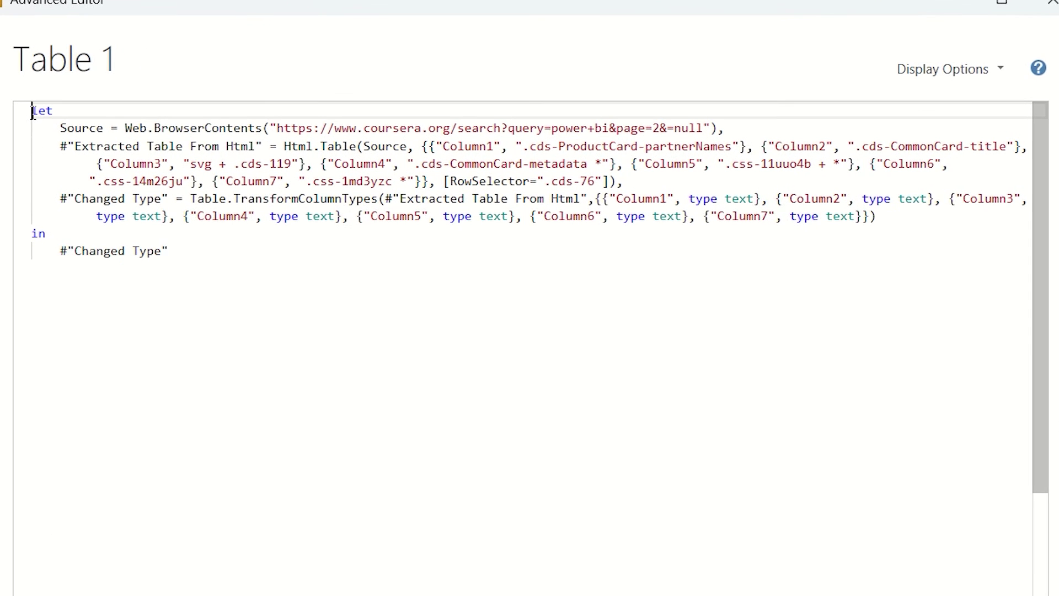
# Add the header '(Numb as text) =>' above the let line
pyautogui.press('Return')
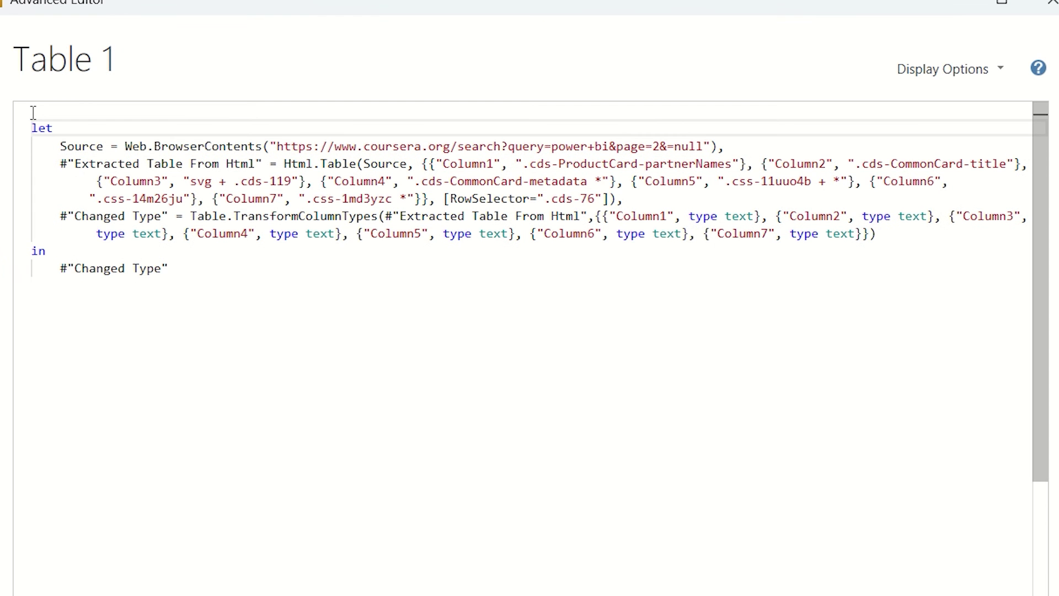
pyautogui.write('(')
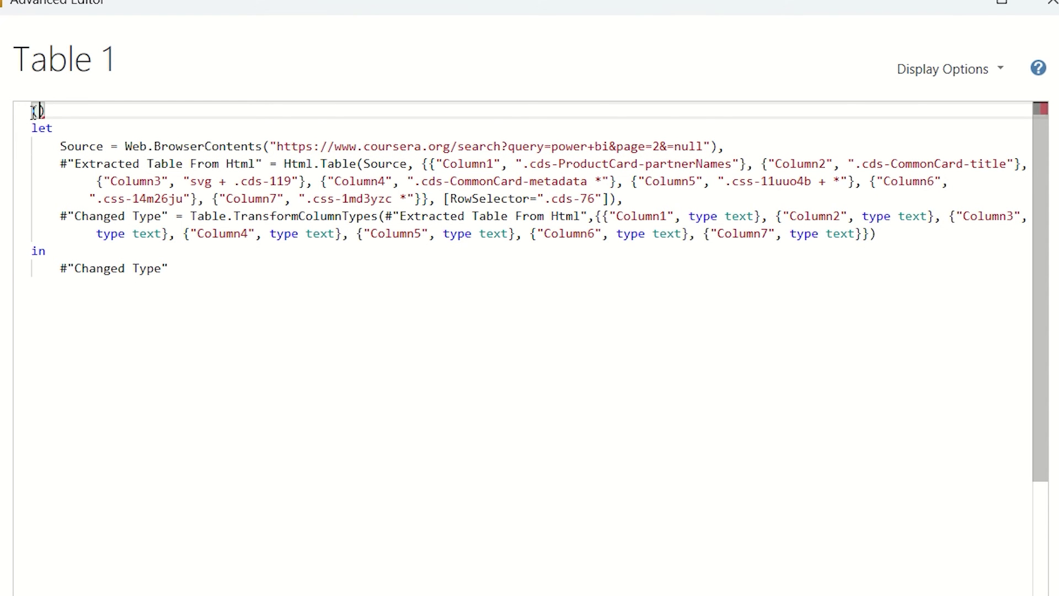
pyautogui.write('Numb ')
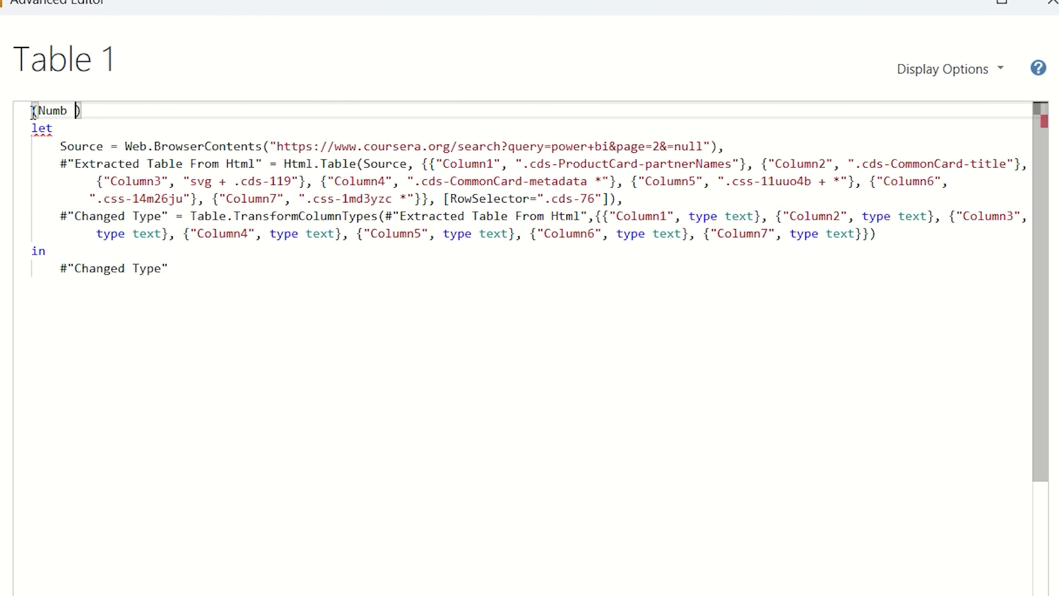
pyautogui.write('as text')
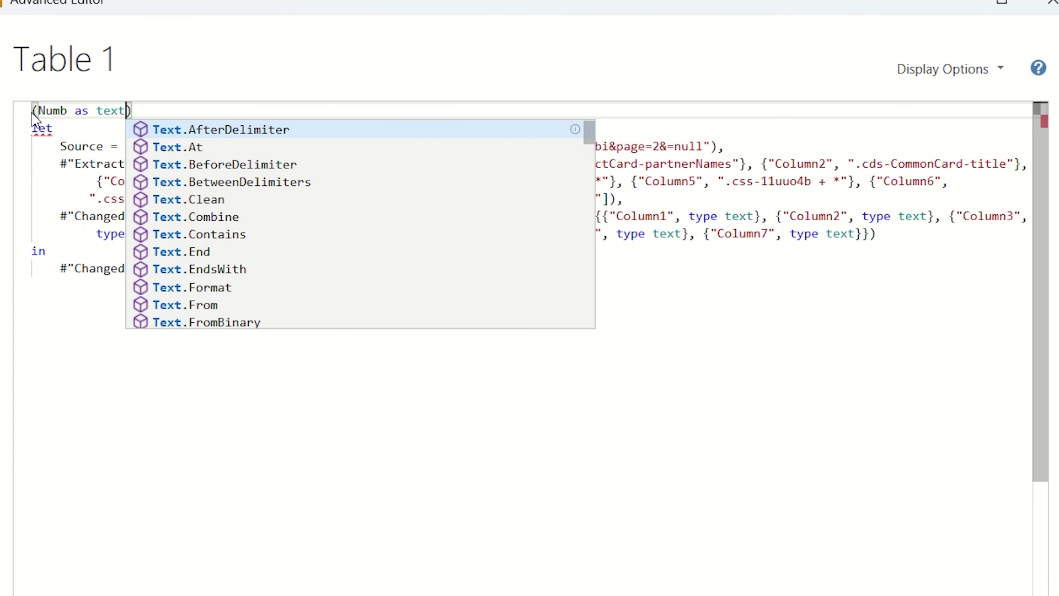
pyautogui.press('Right')
pyautogui.write('=>')
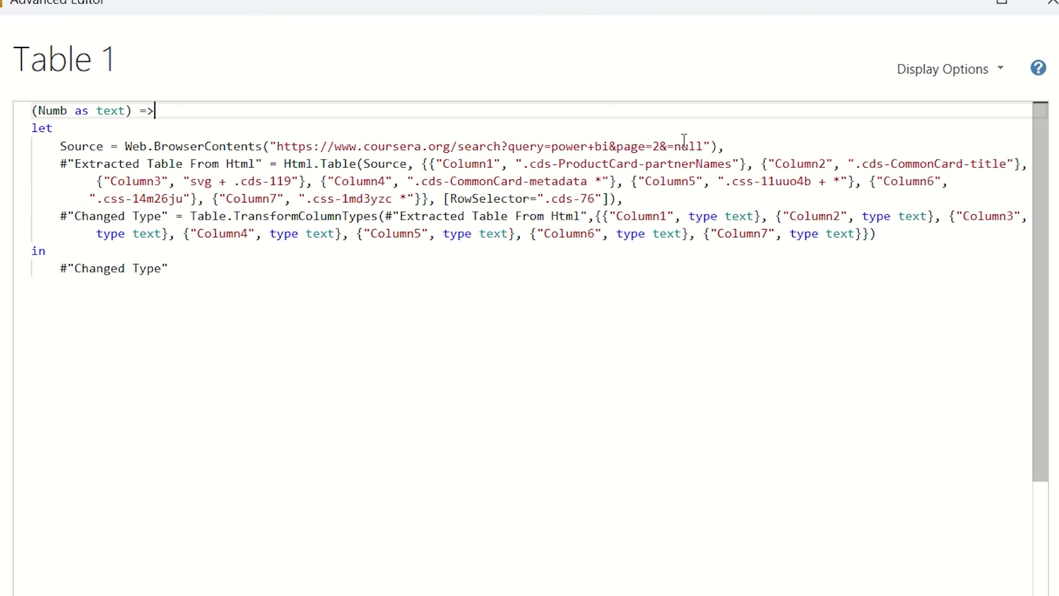
# Replace the hard-coded page 2 in the URL with "&Numb&" and apply the code
pyautogui.moveTo(703, 147); pyautogui.dragTo(278, 148)
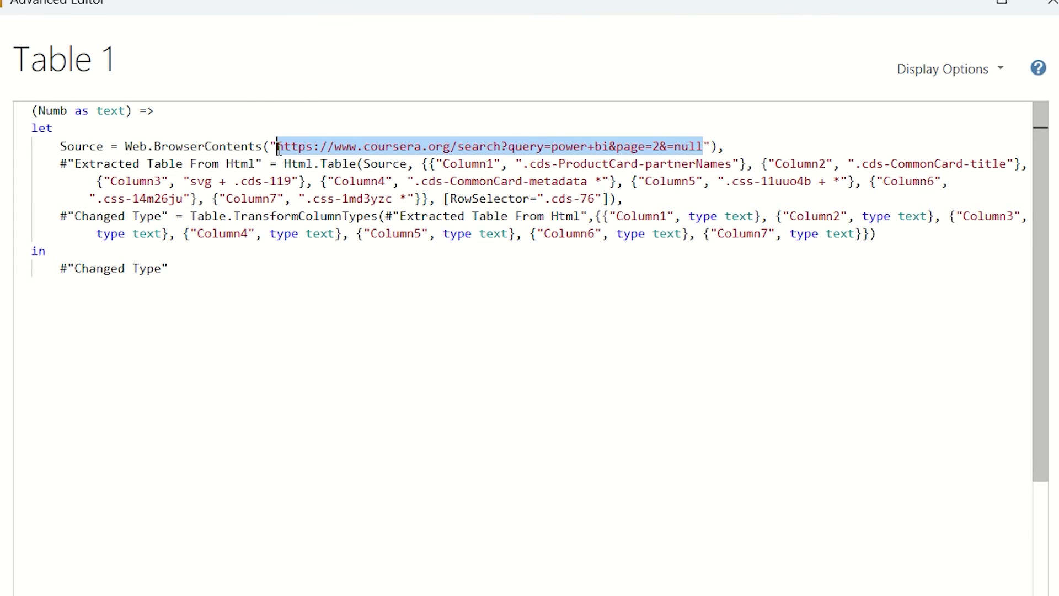
pyautogui.click(498, 146)
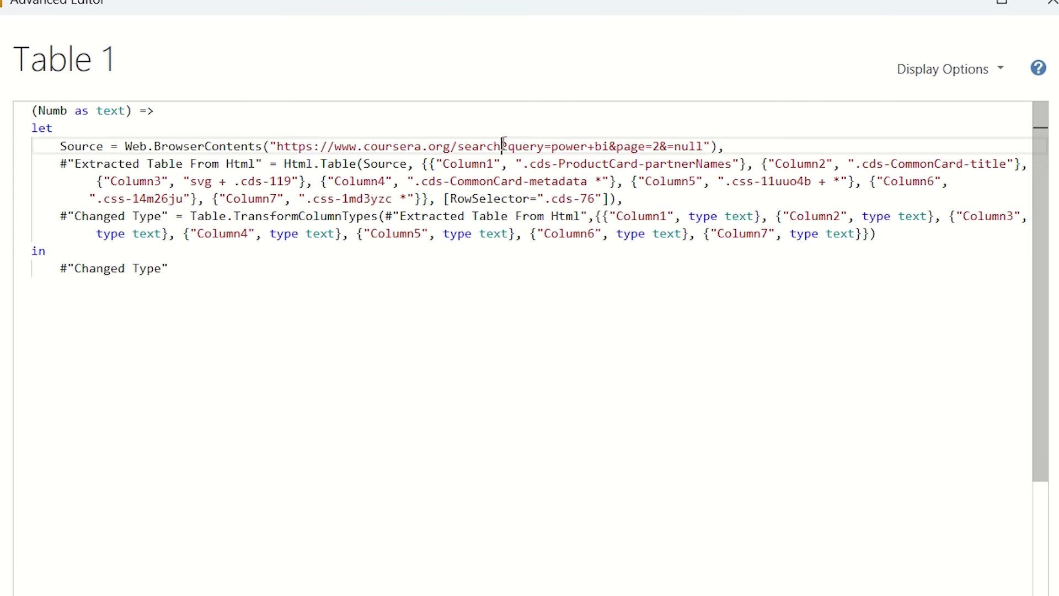
pyautogui.moveTo(480, 144); pyautogui.dragTo(357, 147)
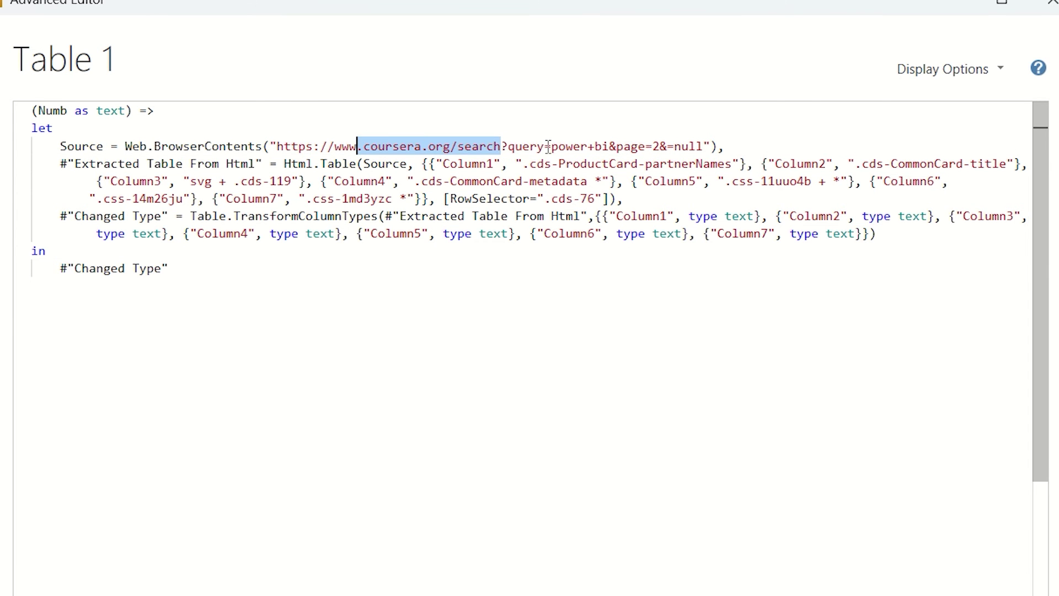
pyautogui.moveTo(544, 147); pyautogui.dragTo(661, 146)
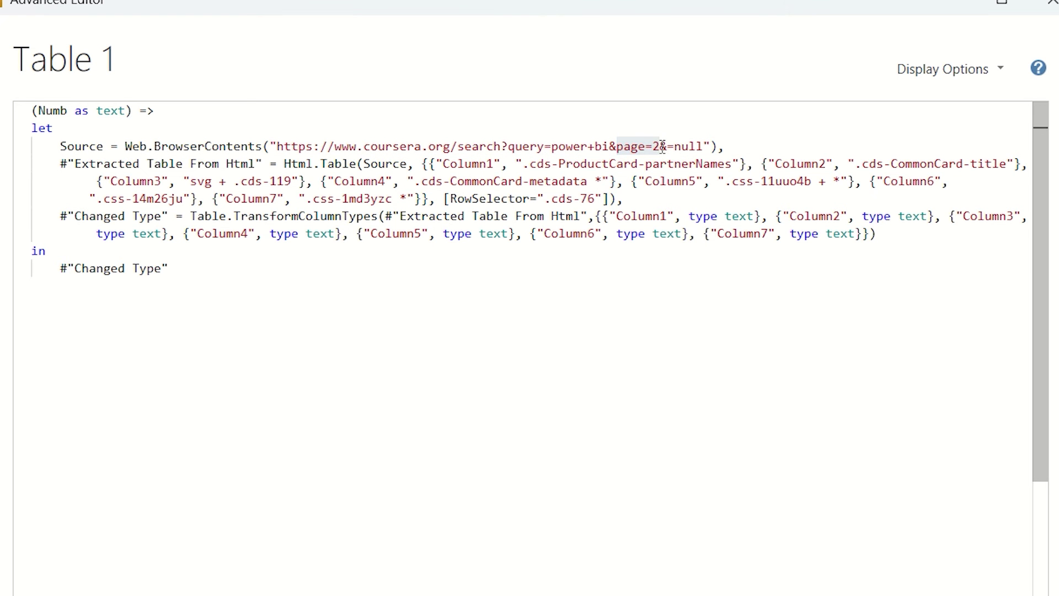
pyautogui.doubleClick(657, 146)
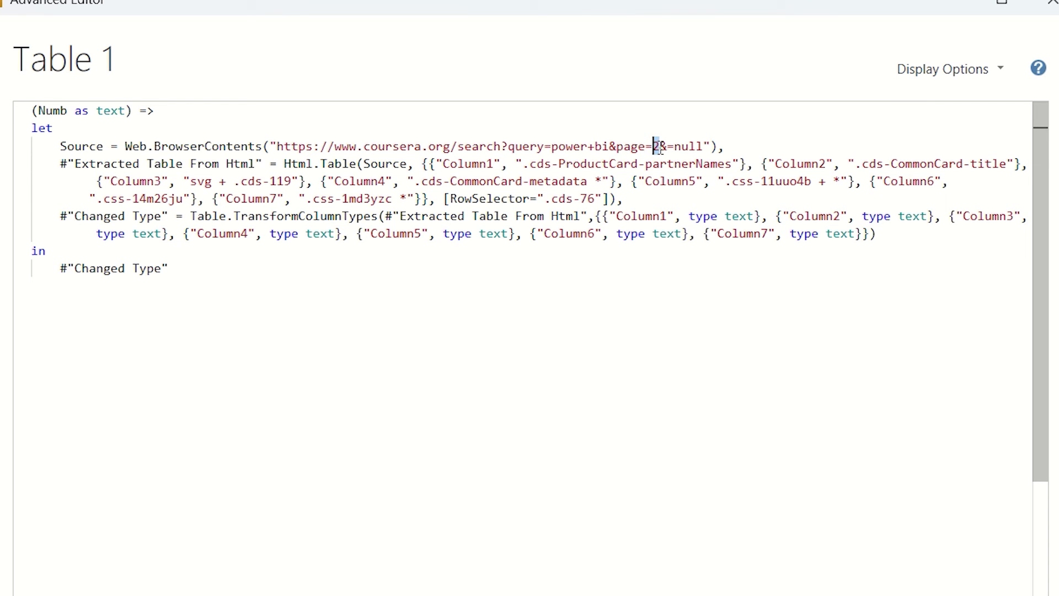
pyautogui.press('BackSpace')
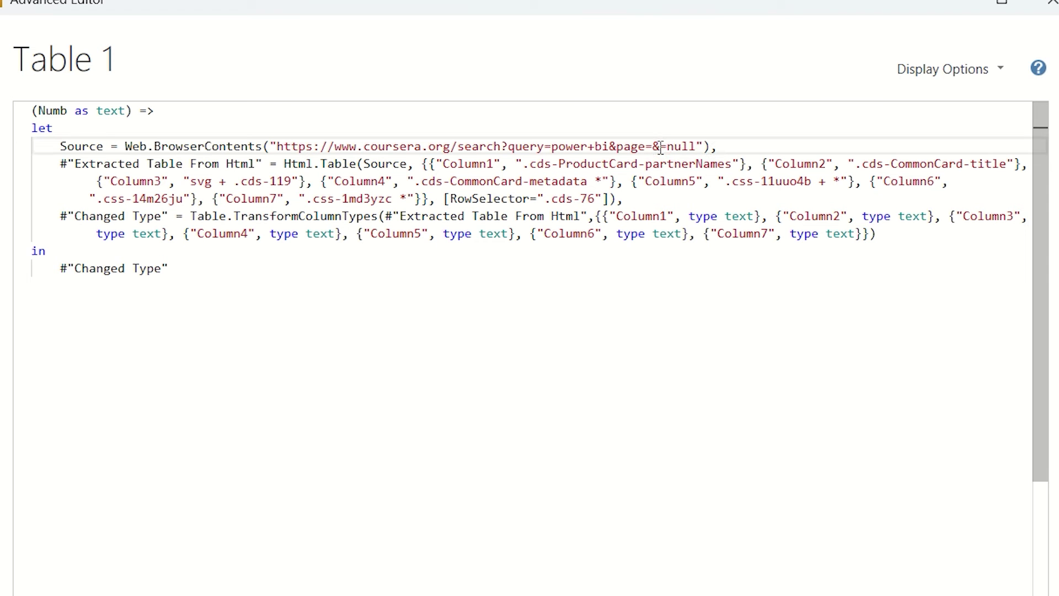
pyautogui.write('""&&')
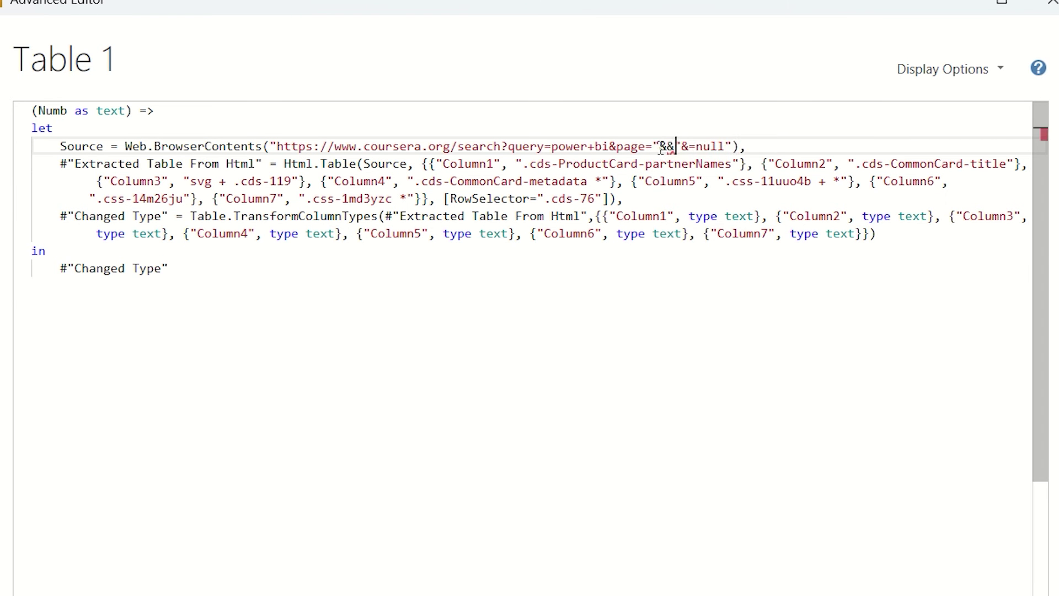
pyautogui.press('Left')
pyautogui.write('Numb')
pyautogui.press('Escape')
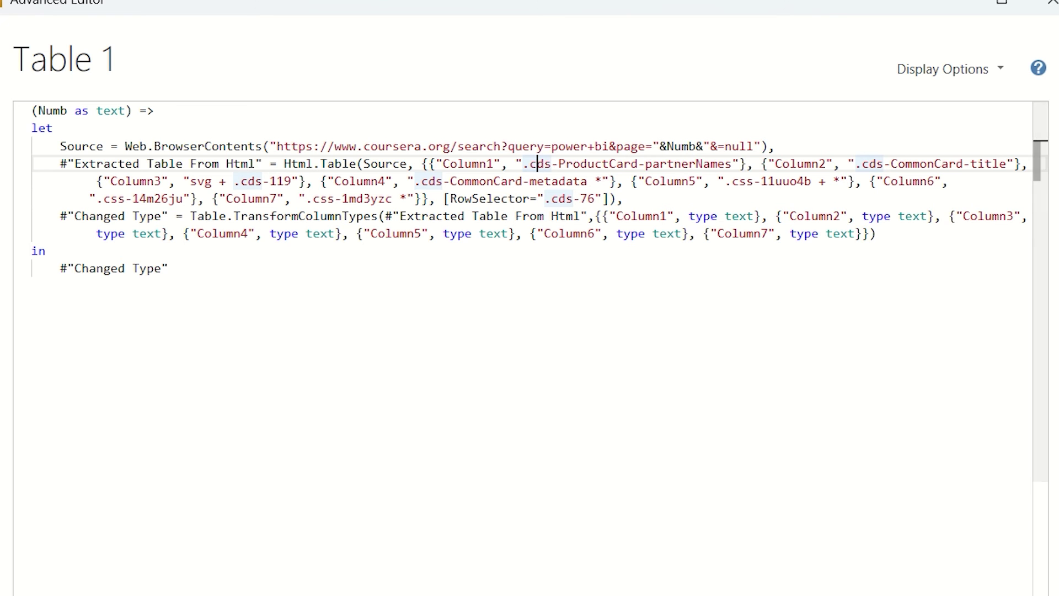
pyautogui.click(788, 477)
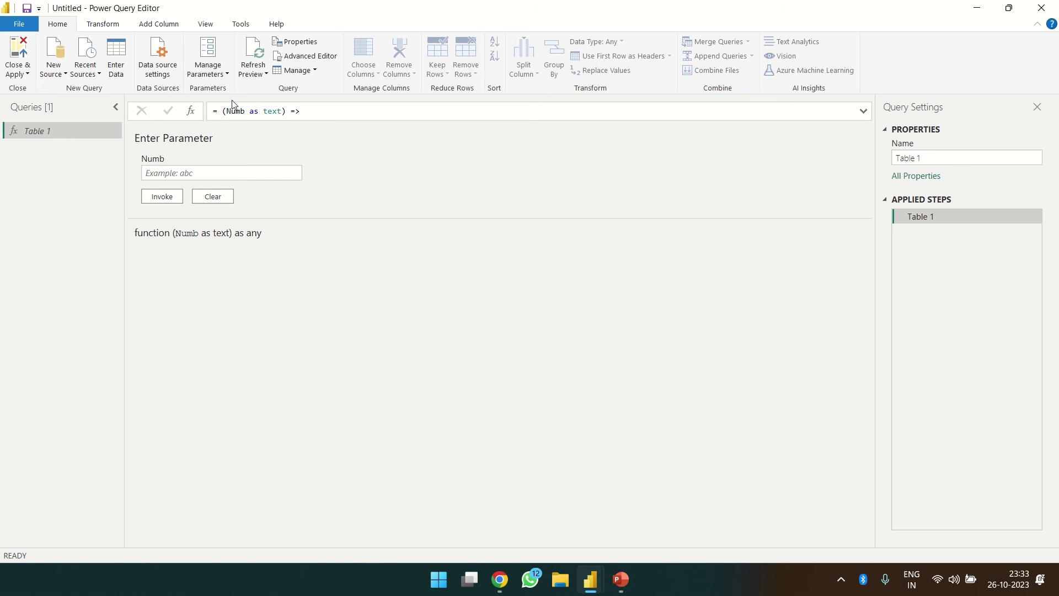
# Start a blank query and enter a list formula for page numbers 1 to 51
pyautogui.click(49, 75)
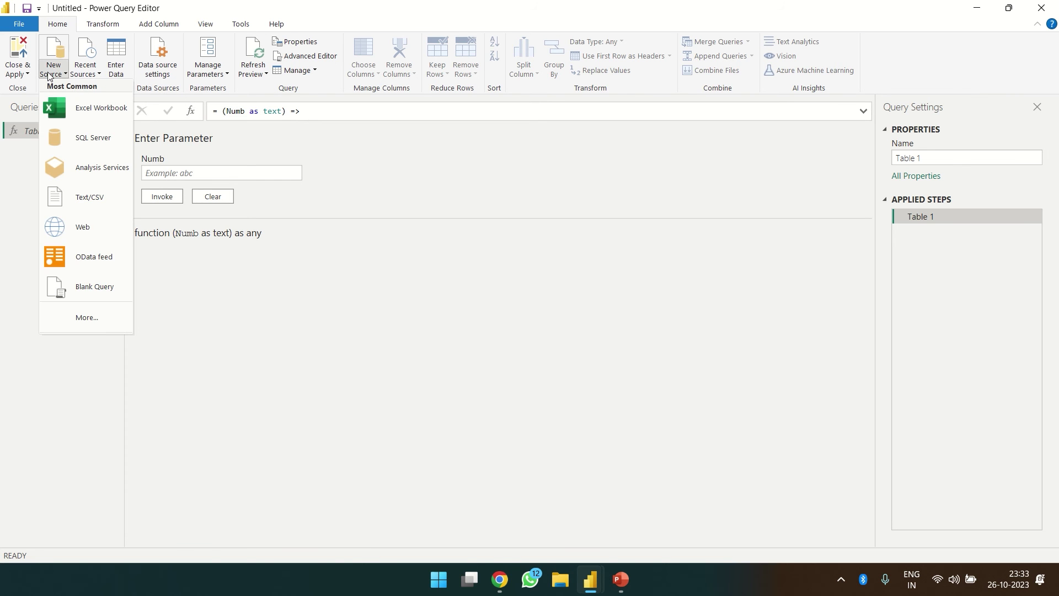
pyautogui.click(102, 290)
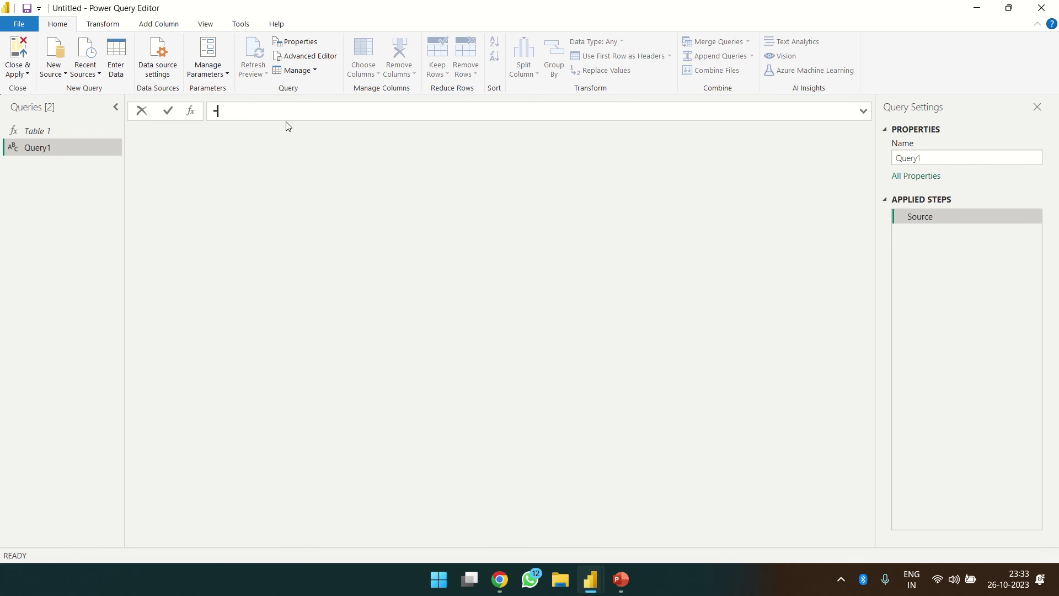
pyautogui.write('{1..51')
pyautogui.click(169, 113)
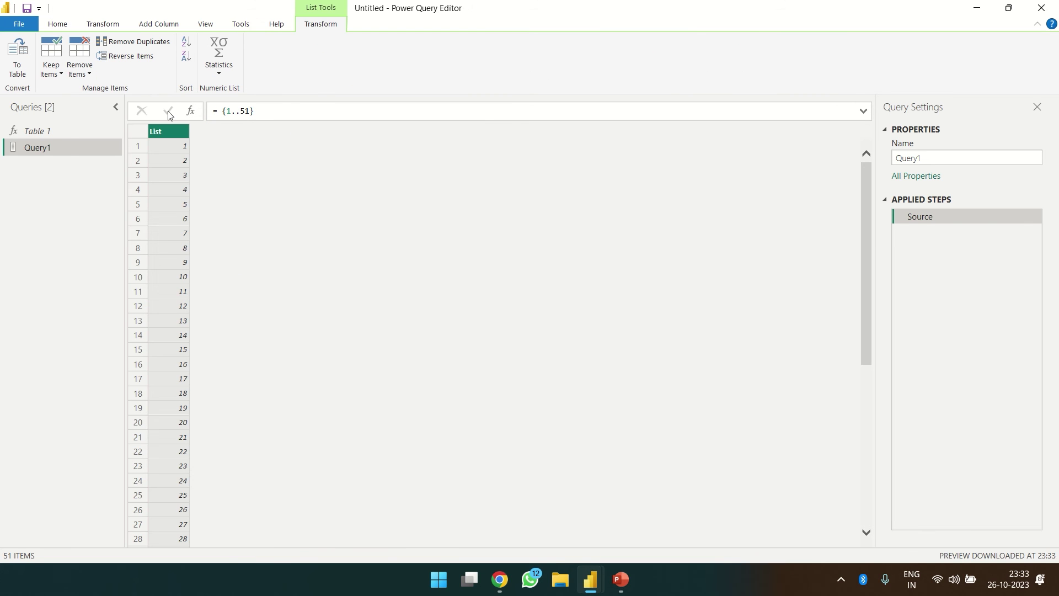
pyautogui.click(265, 113)
pyautogui.press('BackSpace')
pyautogui.press('BackSpace')
pyautogui.press('BackSpace')
pyautogui.press('BackSpace')
pyautogui.press('BackSpace')
pyautogui.press('BackSpace')
pyautogui.press('BackSpace')
pyautogui.press('BackSpace')
pyautogui.press('BackSpace')
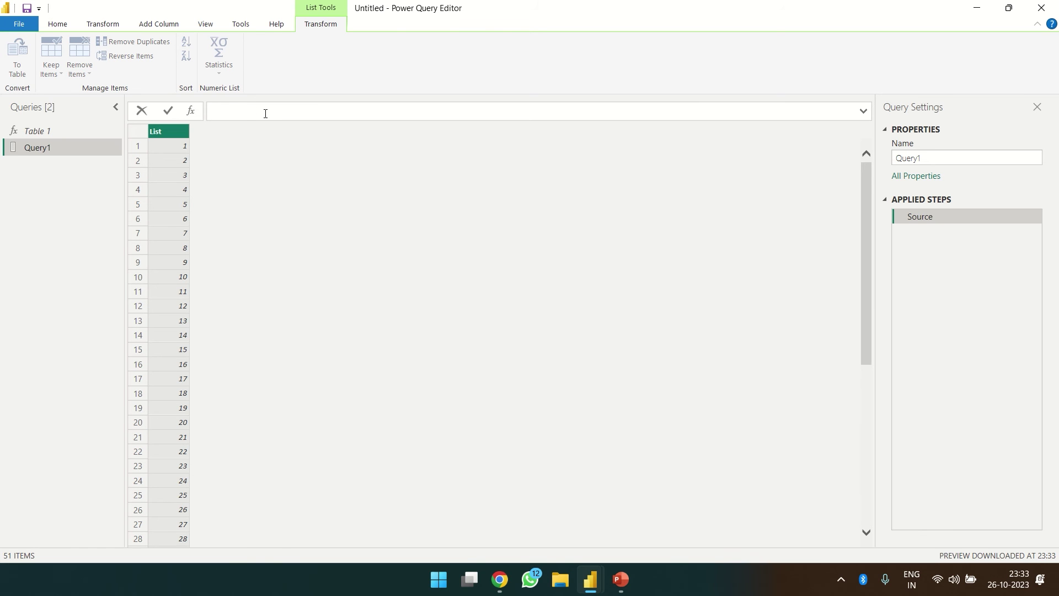
pyautogui.write('={1')
pyautogui.write('..')
pyautogui.write('51')
pyautogui.click(168, 113)
# Correct the formula to {1..51} and convert the list into a one-column table
pyautogui.moveTo(254, 112); pyautogui.dragTo(220, 115)
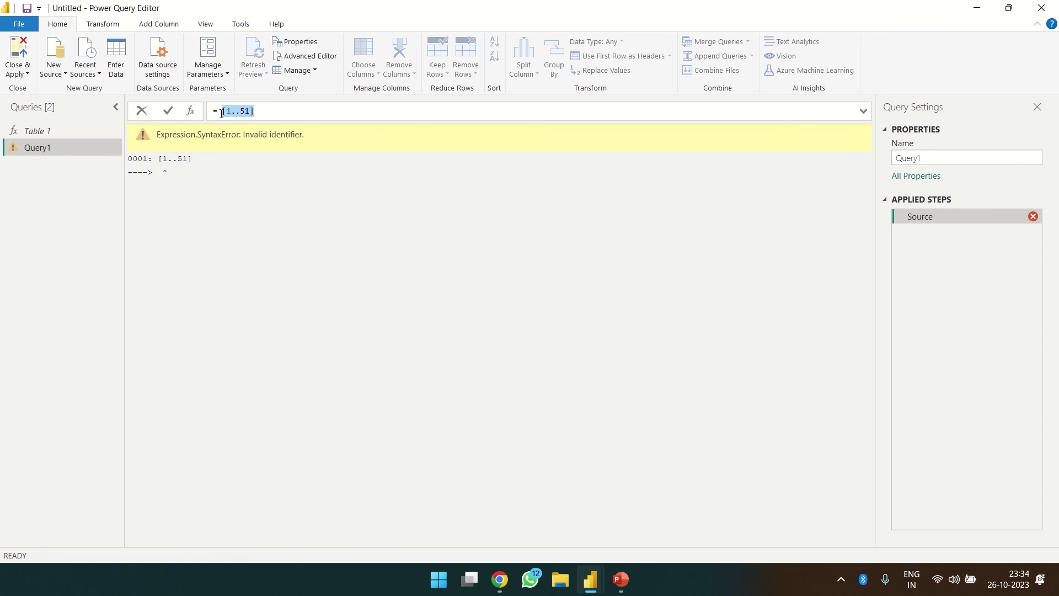
pyautogui.write('{')
pyautogui.write('\\\\')
pyautogui.press('BackSpace')
pyautogui.press('BackSpace')
pyautogui.write('1..51')
pyautogui.click(170, 115)
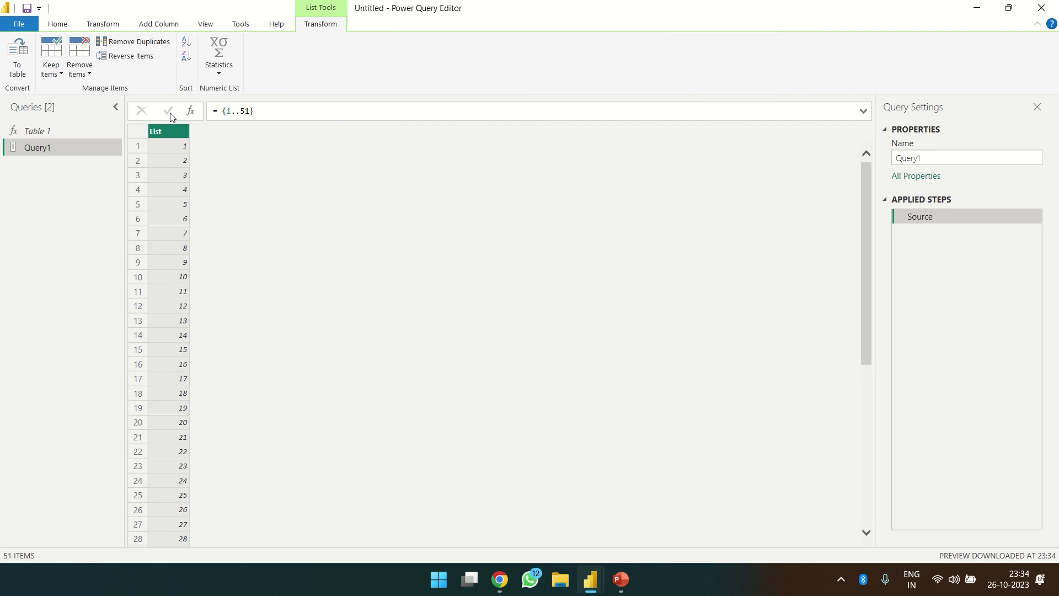
pyautogui.click(17, 55)
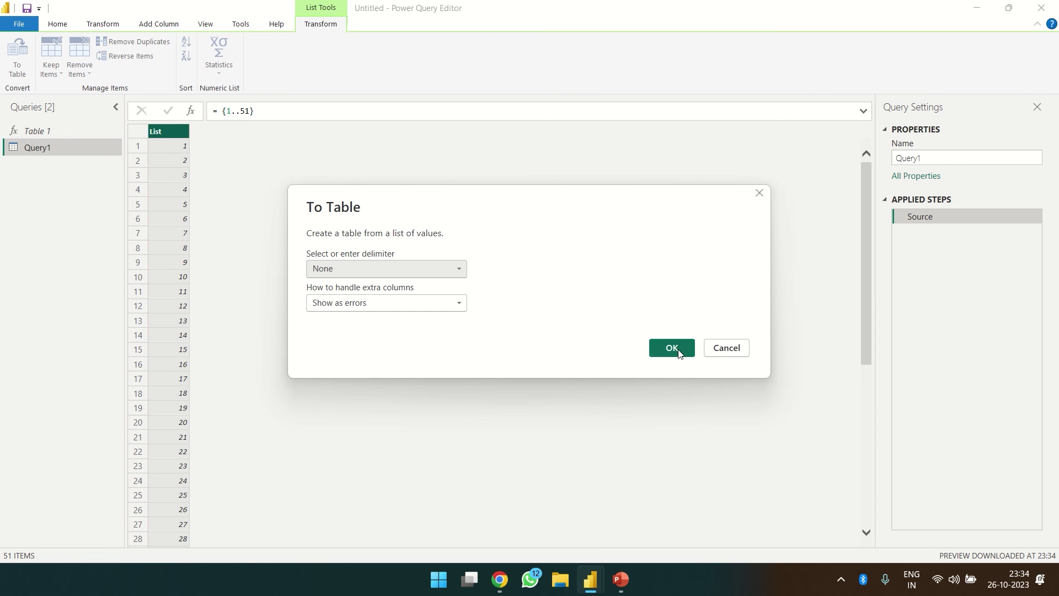
pyautogui.click(672, 347)
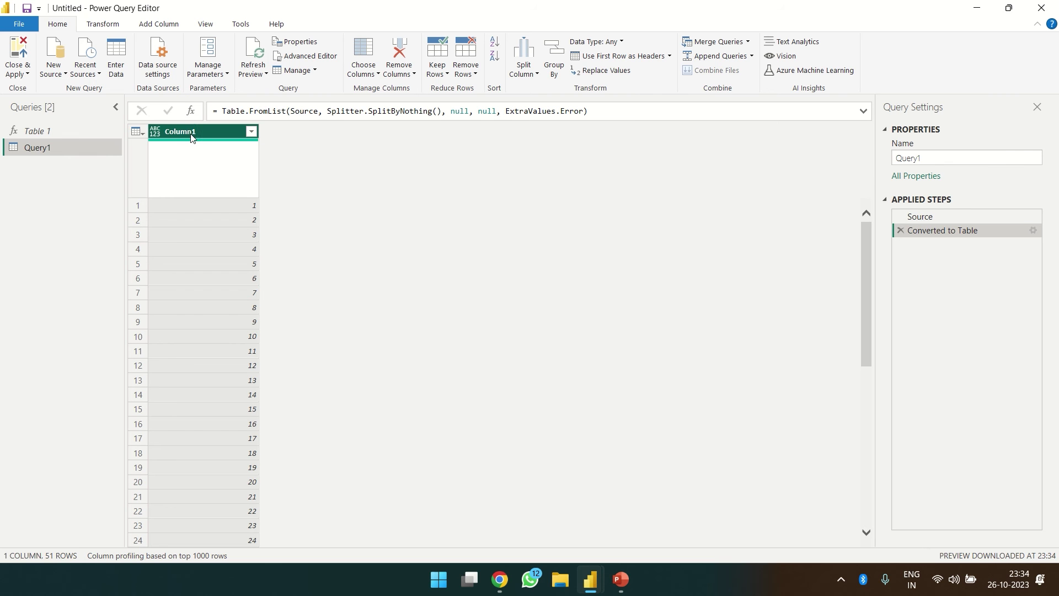
# Invoke the Table 1 custom function on Query1, taking Numb from Column1
pyautogui.click(156, 24)
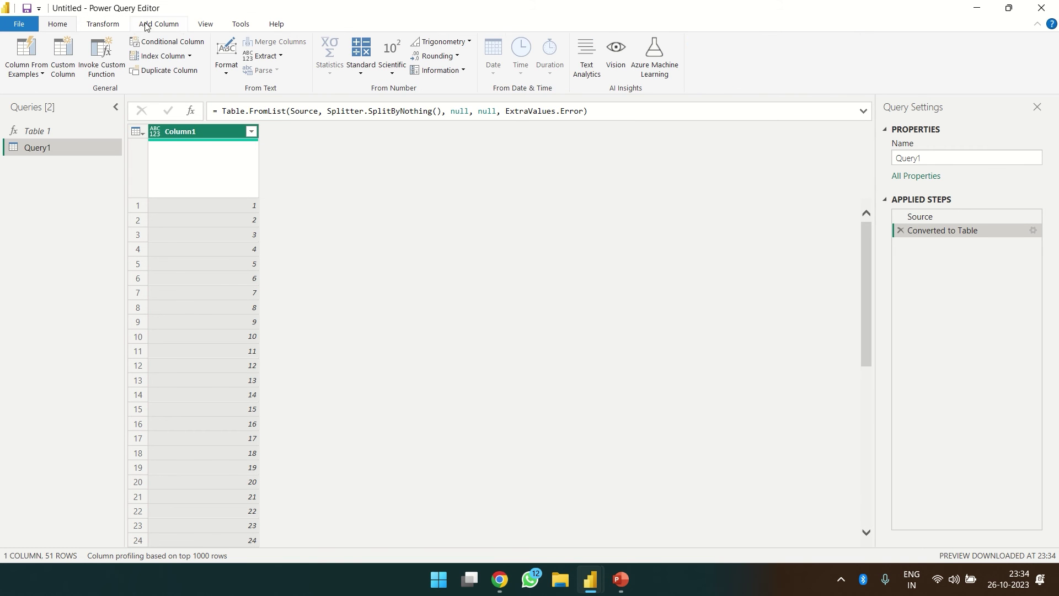
pyautogui.click(103, 65)
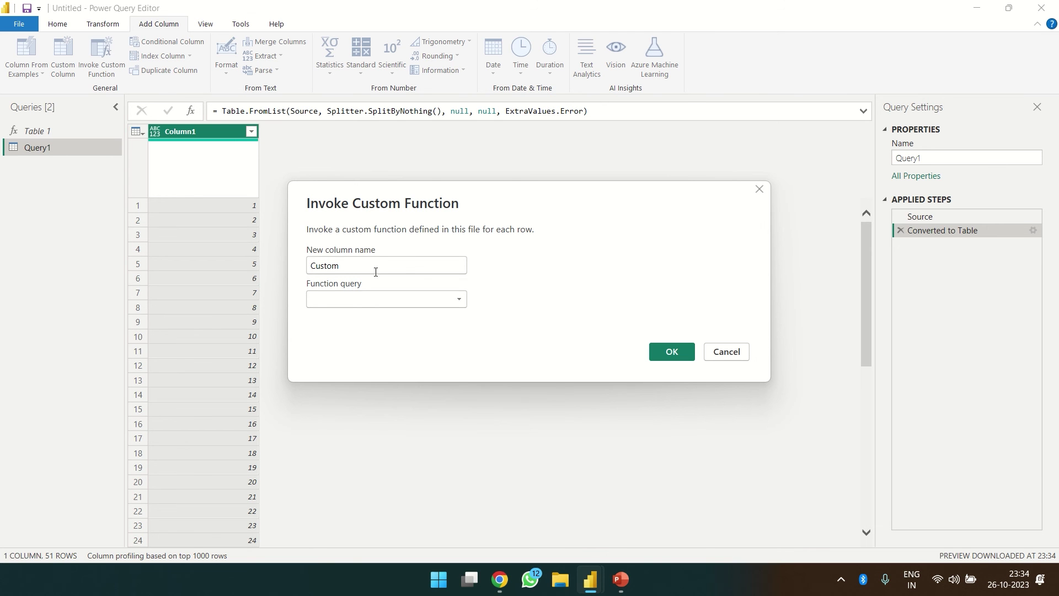
pyautogui.click(416, 299)
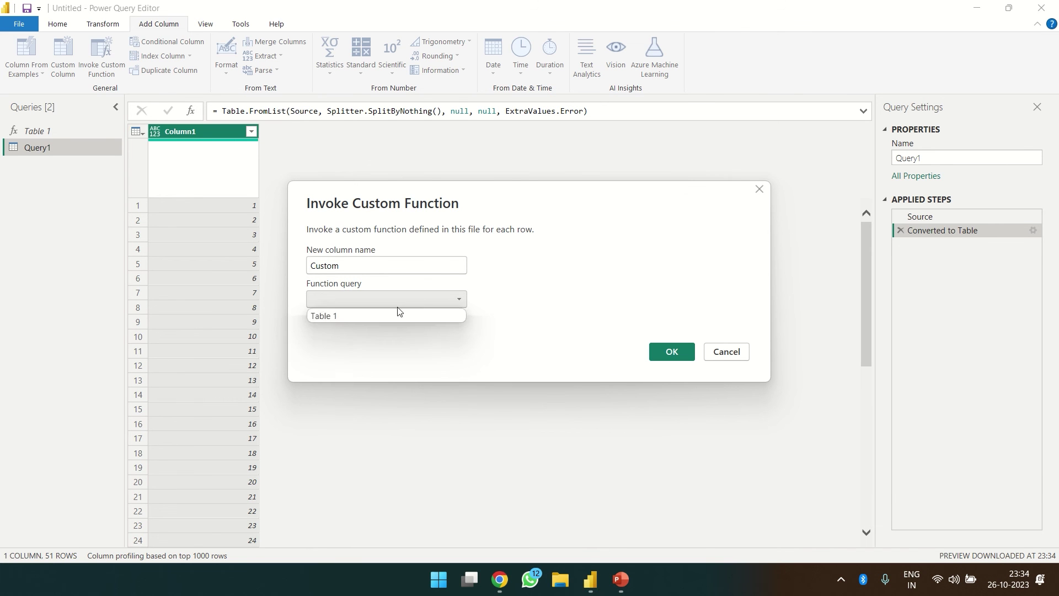
pyautogui.click(354, 316)
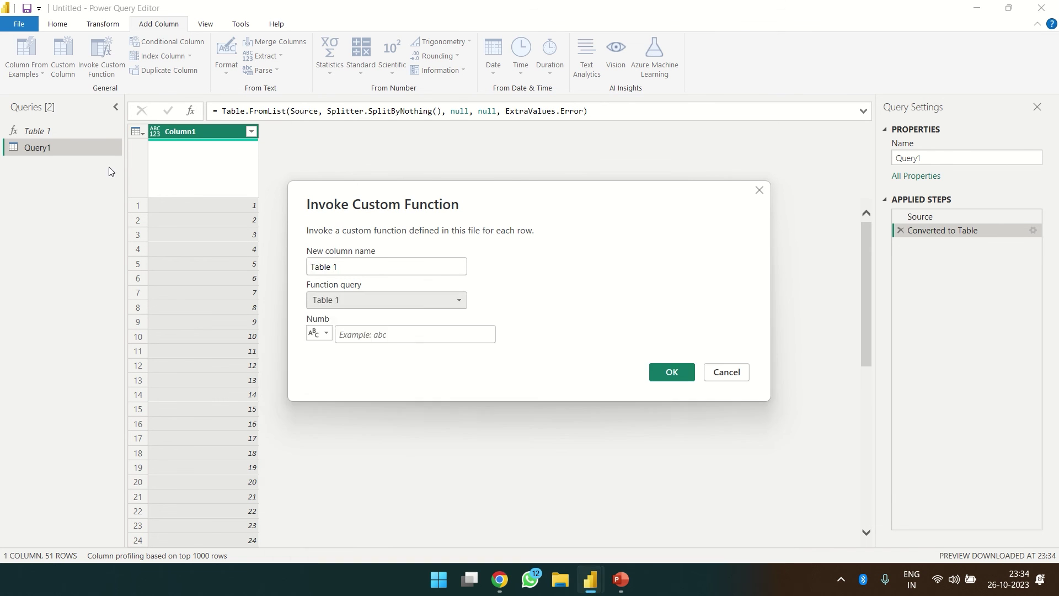
pyautogui.click(325, 334)
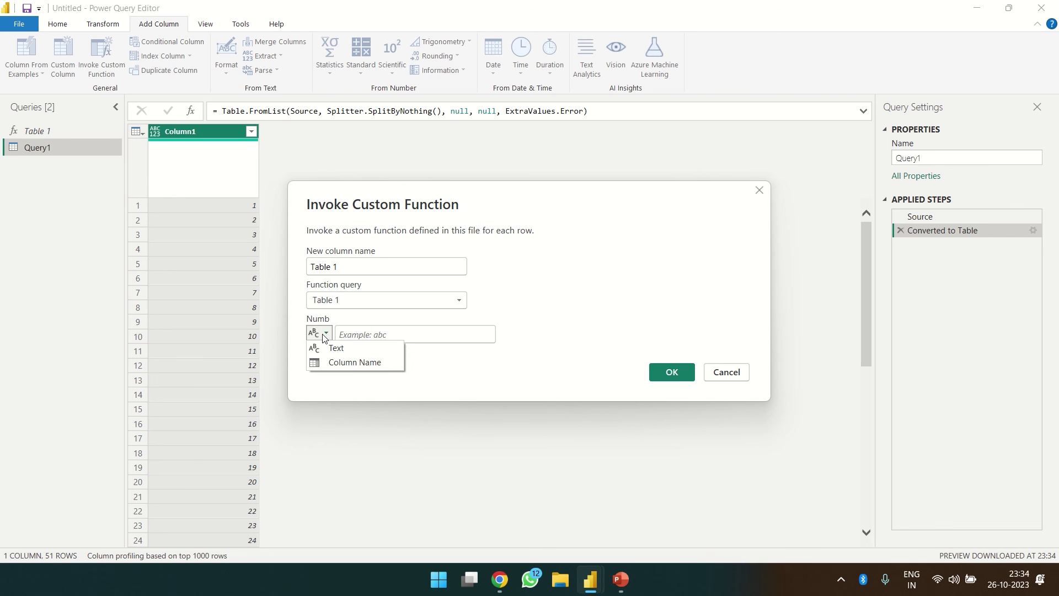
pyautogui.click(347, 362)
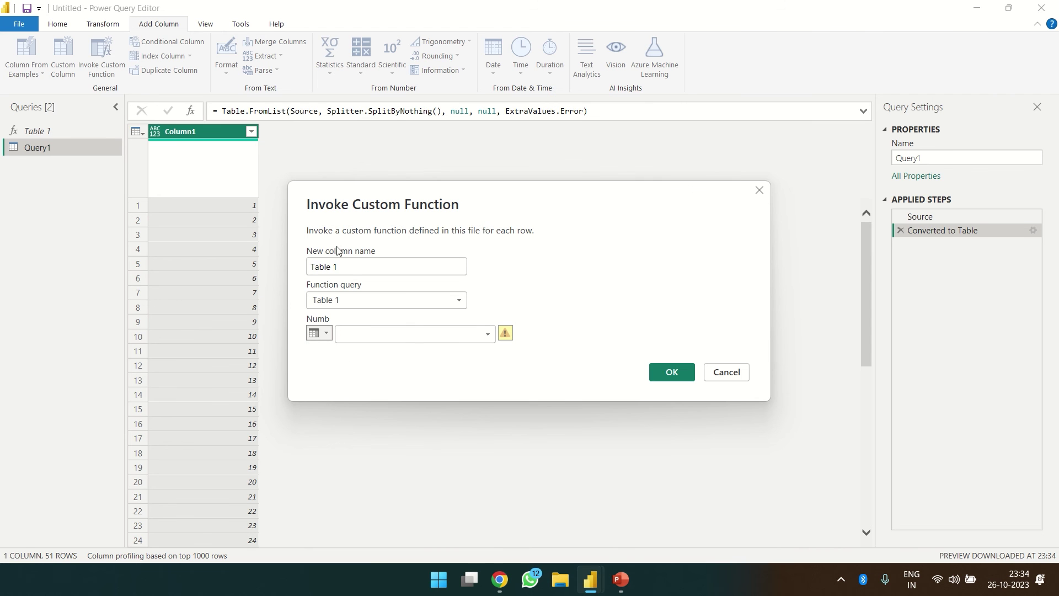
pyautogui.click(435, 333)
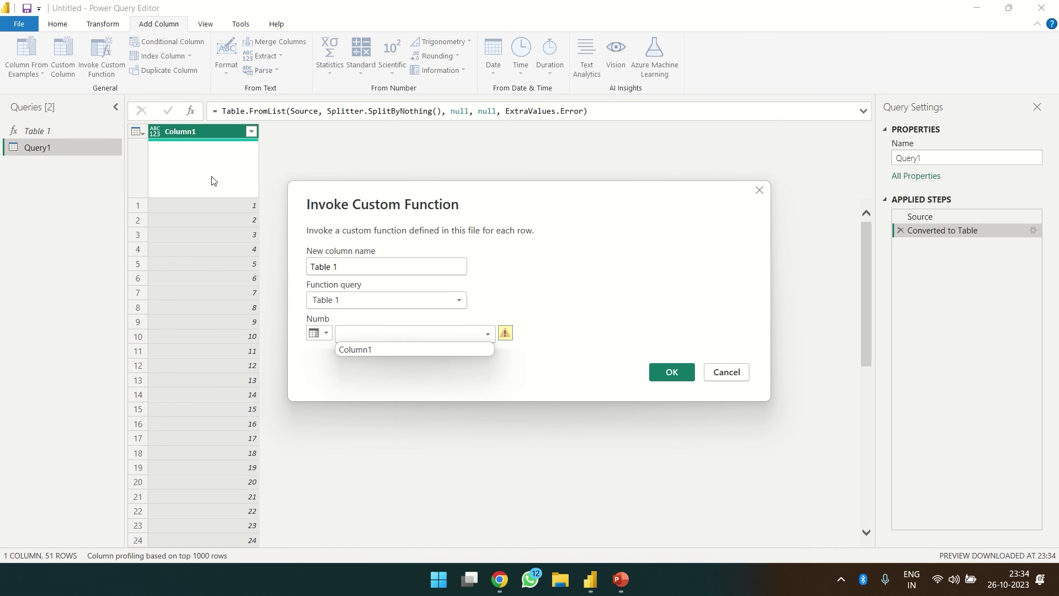
pyautogui.click(396, 350)
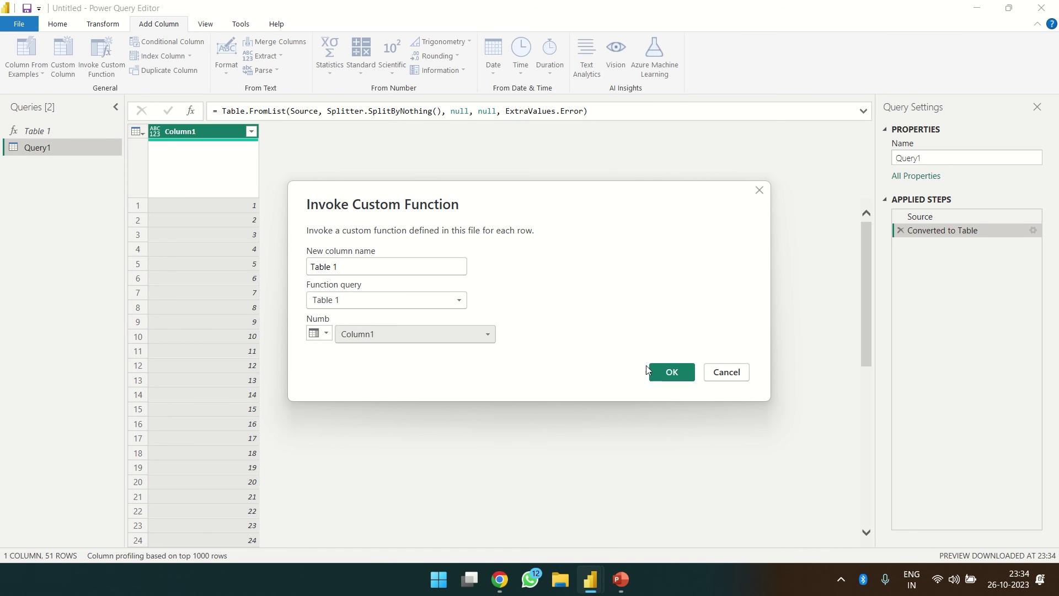
pyautogui.click(669, 372)
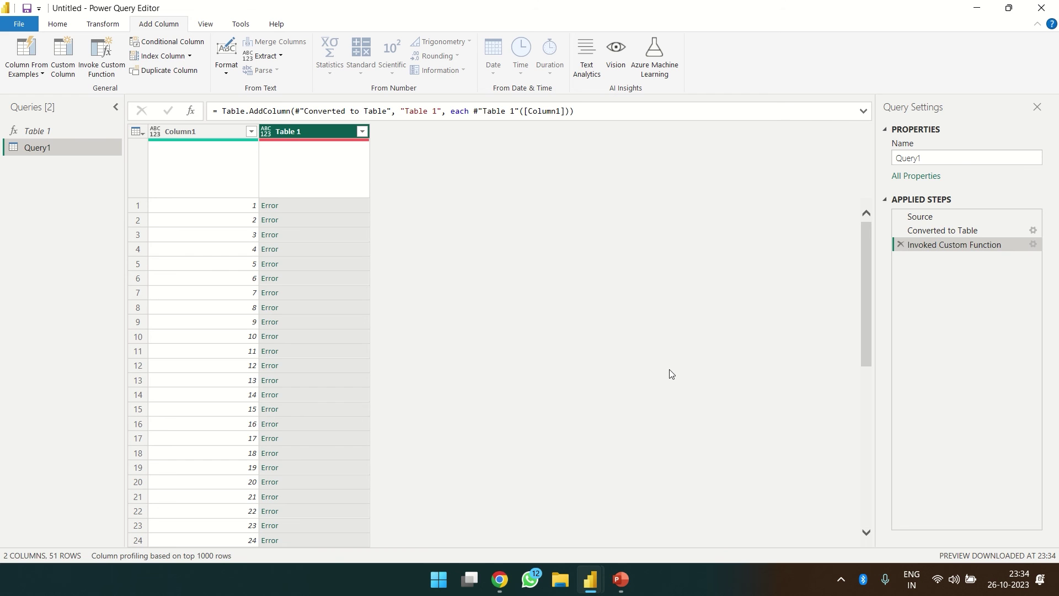
# Inspect the Table 1 function's formula to check its Numb page parameter, leaving it unchanged
pyautogui.click(964, 234)
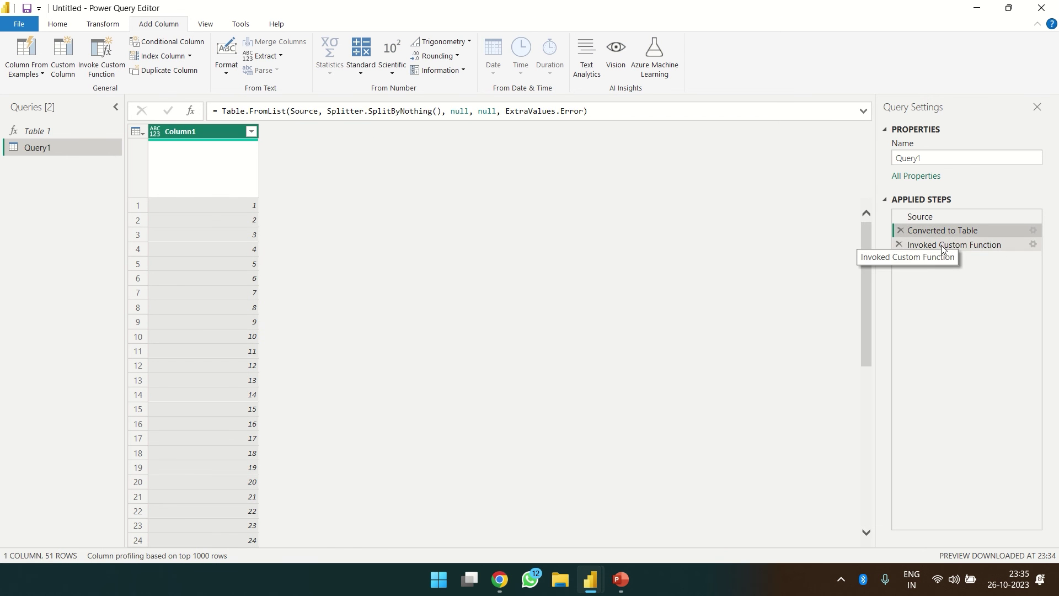
pyautogui.click(942, 244)
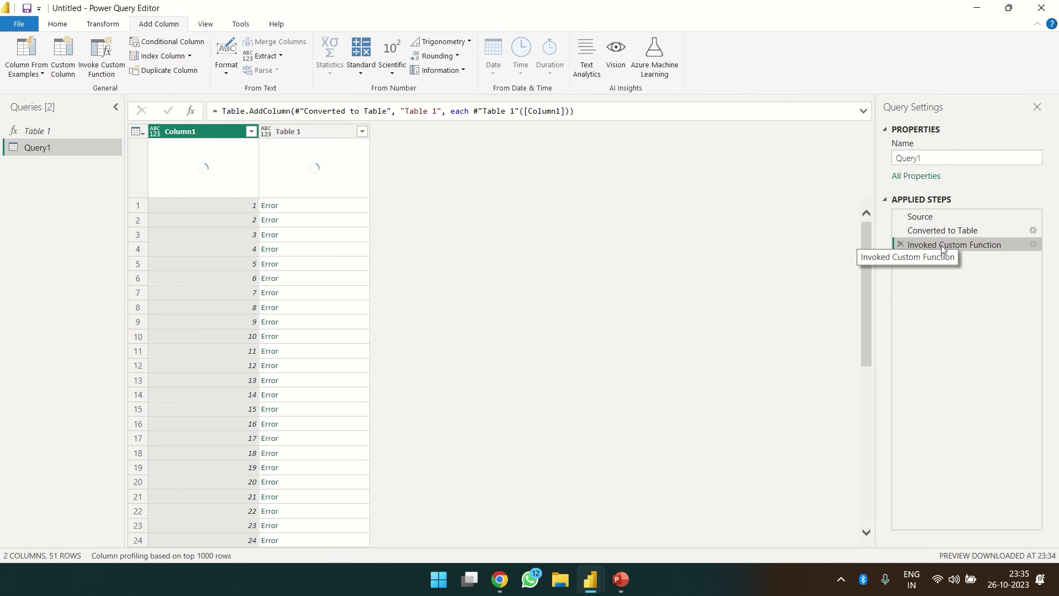
pyautogui.click(46, 133)
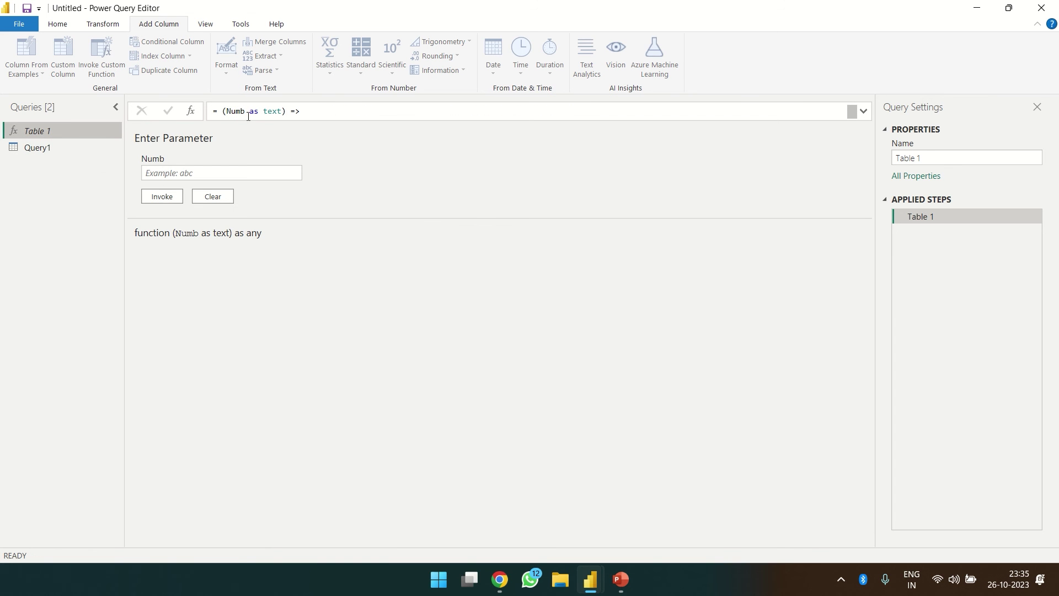
pyautogui.click(226, 111)
pyautogui.moveTo(226, 112); pyautogui.dragTo(287, 111)
pyautogui.press('Escape')
pyautogui.click(61, 148)
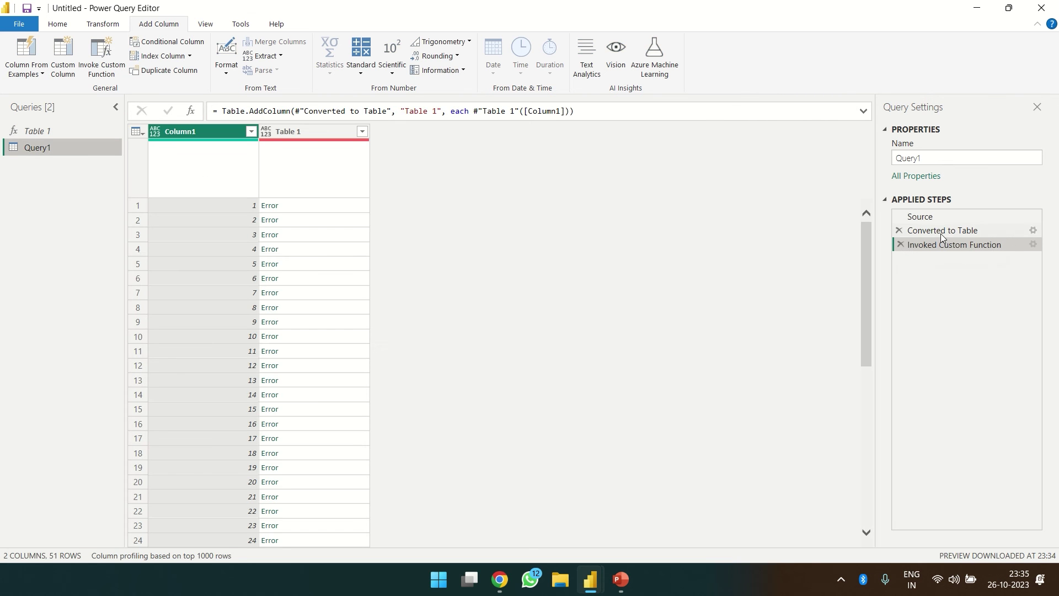
# Insert a Text type change on Column1 after Converted to Table, then reselect Invoked Custom Function
pyautogui.click(945, 232)
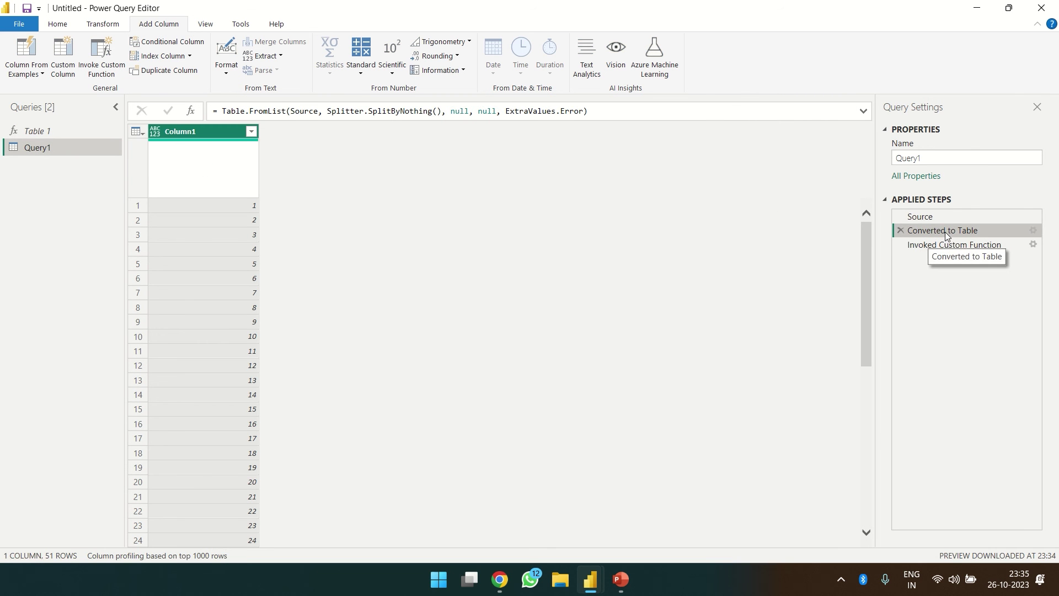
pyautogui.click(156, 135)
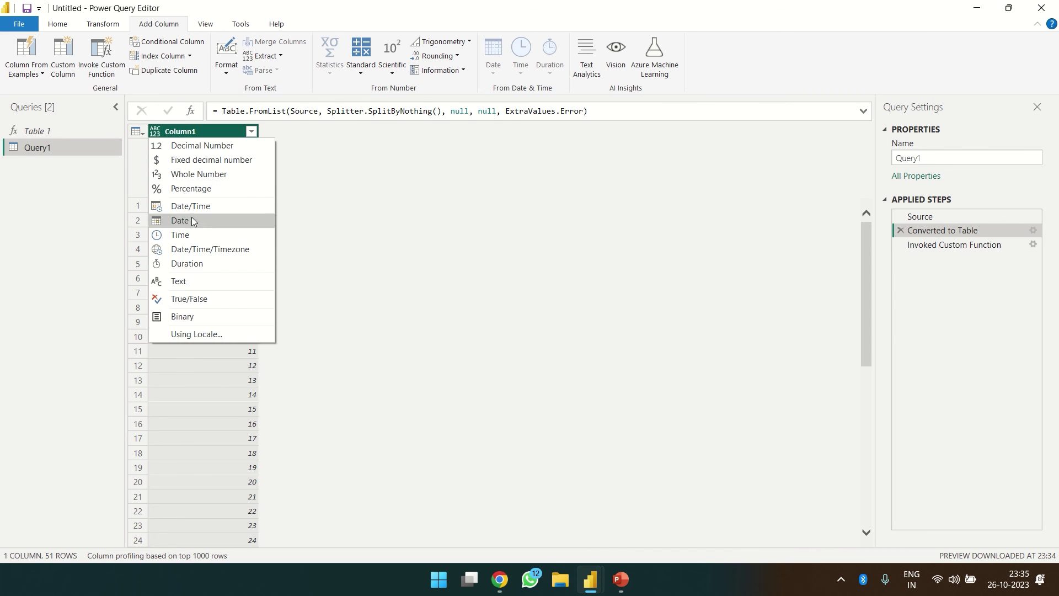
pyautogui.click(190, 279)
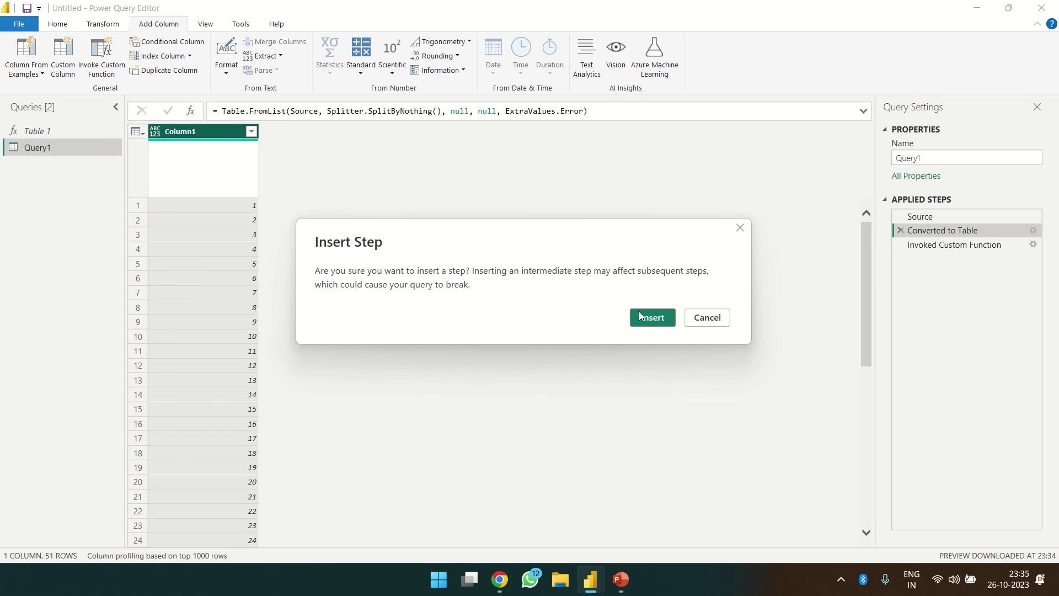
pyautogui.click(651, 322)
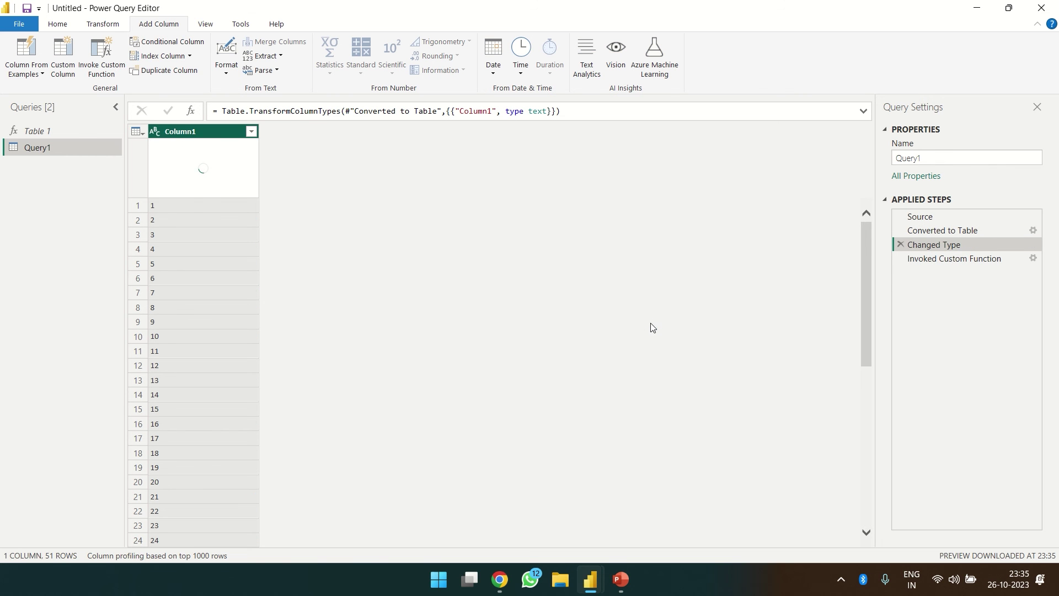
pyautogui.click(942, 263)
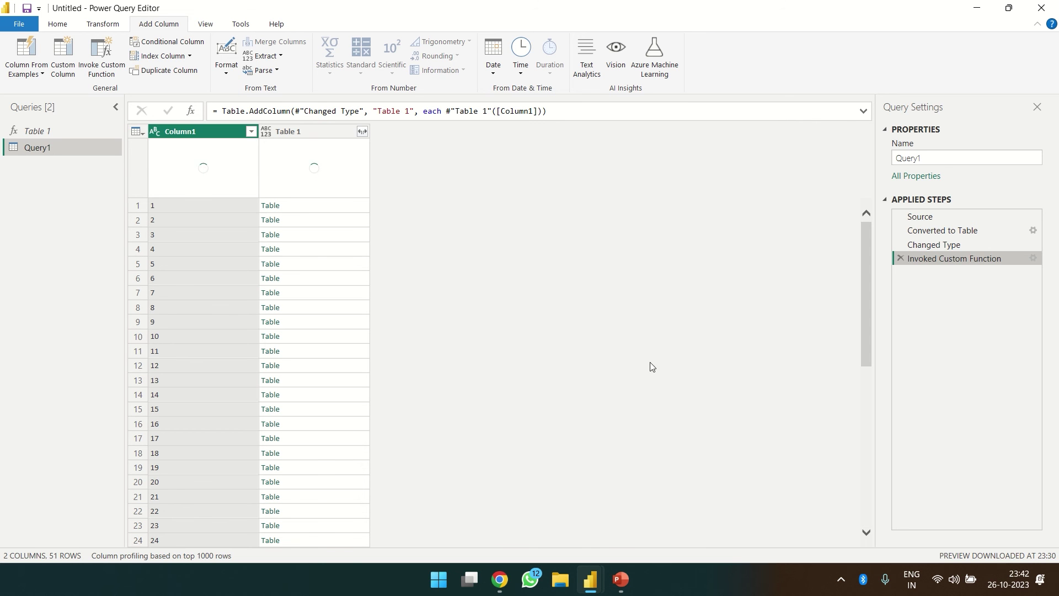
# Expand Table 1 into its 8 course columns without the original-name prefix, then browse the resulting rows
pyautogui.click(363, 131)
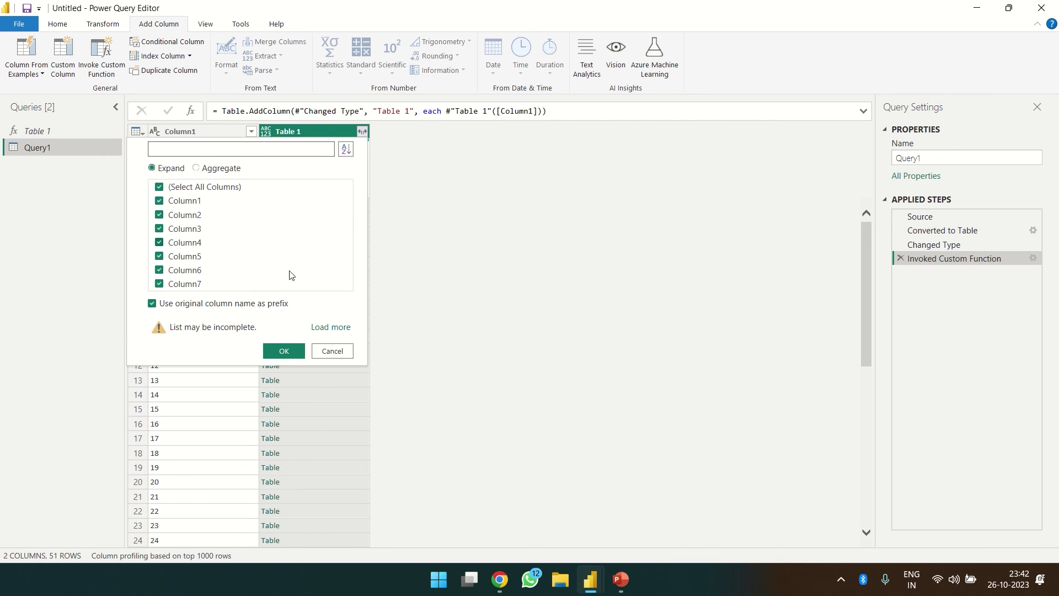
pyautogui.click(214, 305)
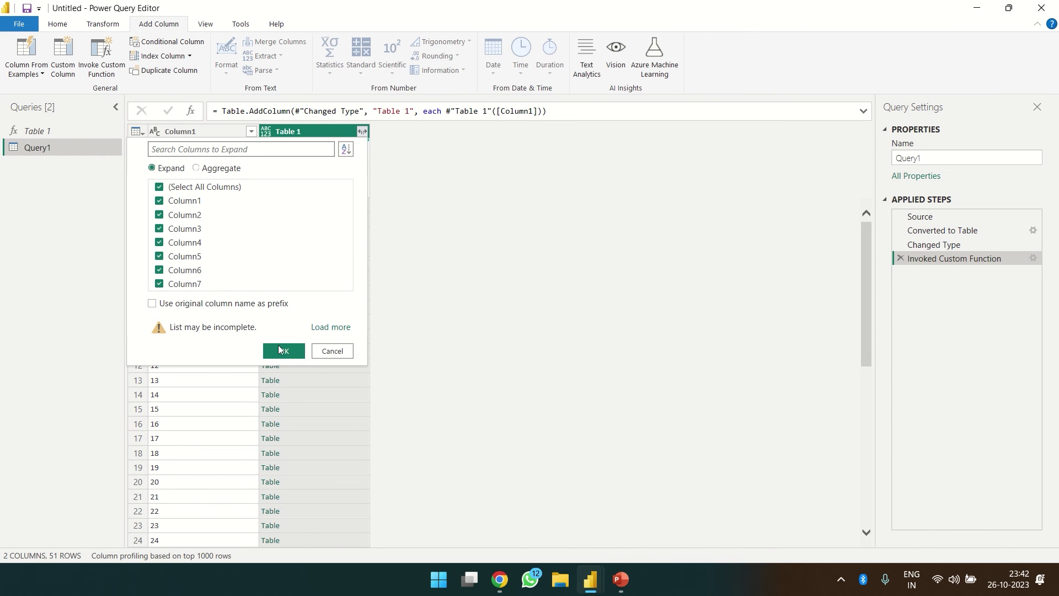
pyautogui.click(283, 352)
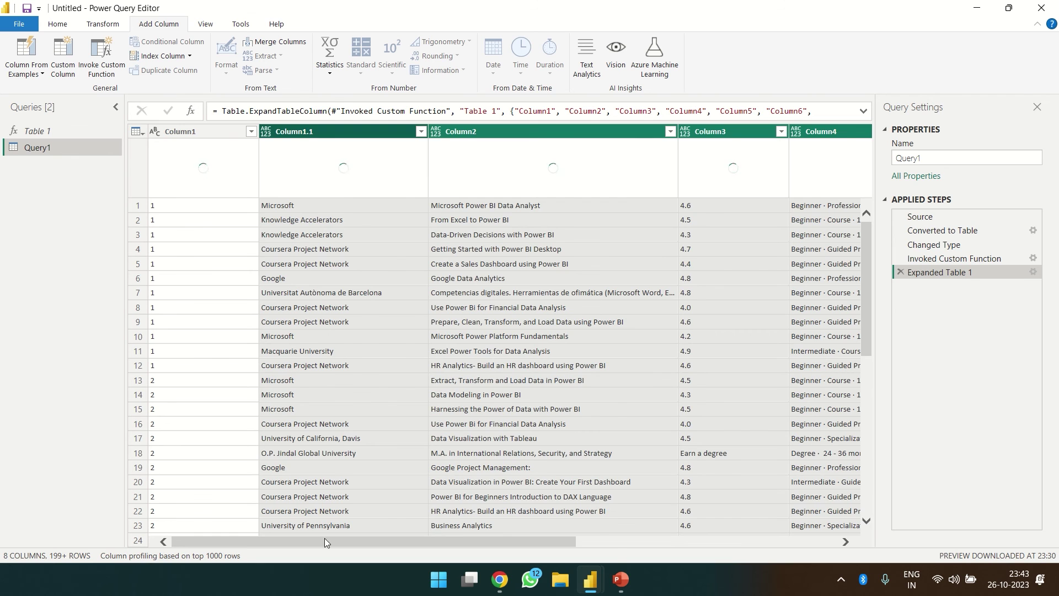
pyautogui.moveTo(324, 541); pyautogui.dragTo(475, 544)
pyautogui.moveTo(870, 251); pyautogui.dragTo(865, 445)
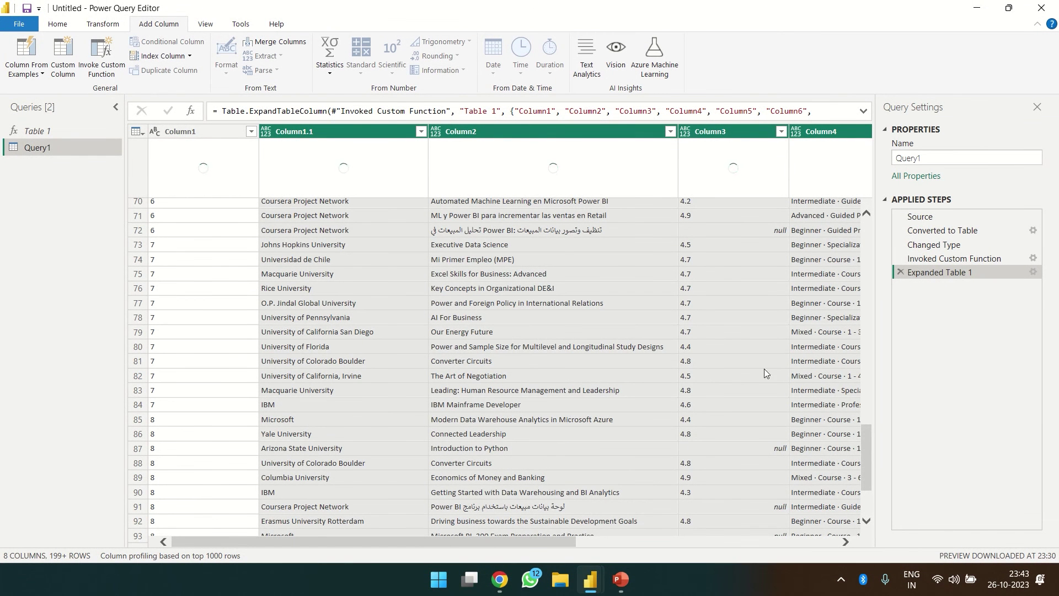
pyautogui.moveTo(867, 435); pyautogui.dragTo(871, 496)
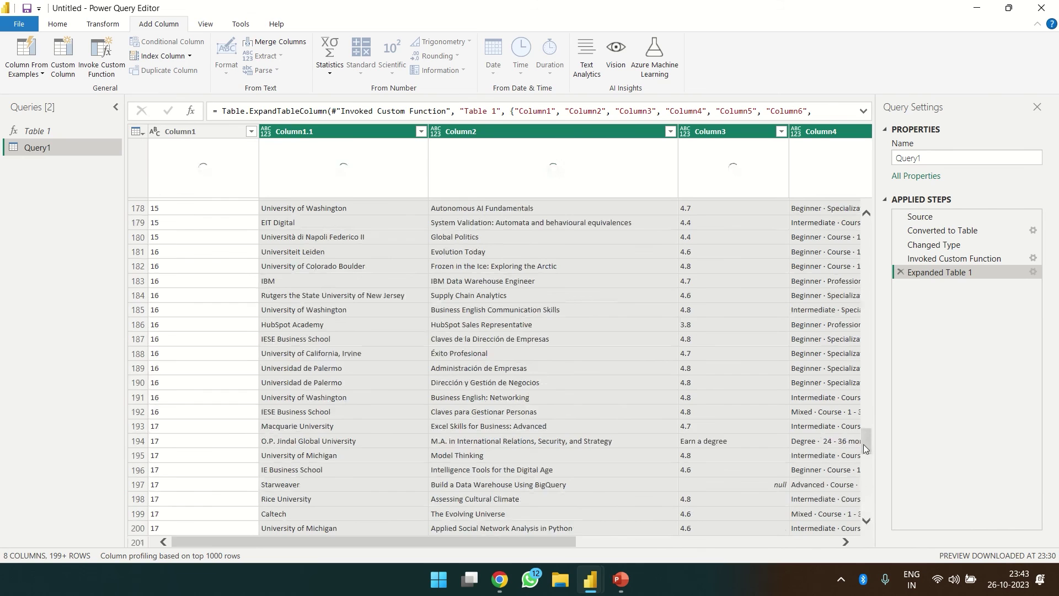
pyautogui.moveTo(865, 444); pyautogui.dragTo(885, 196)
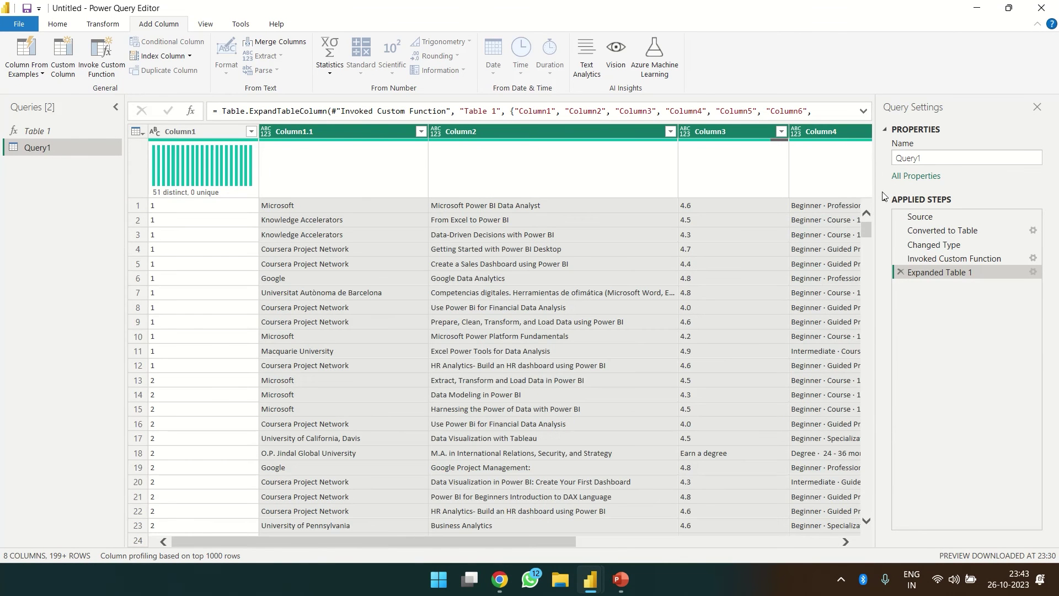